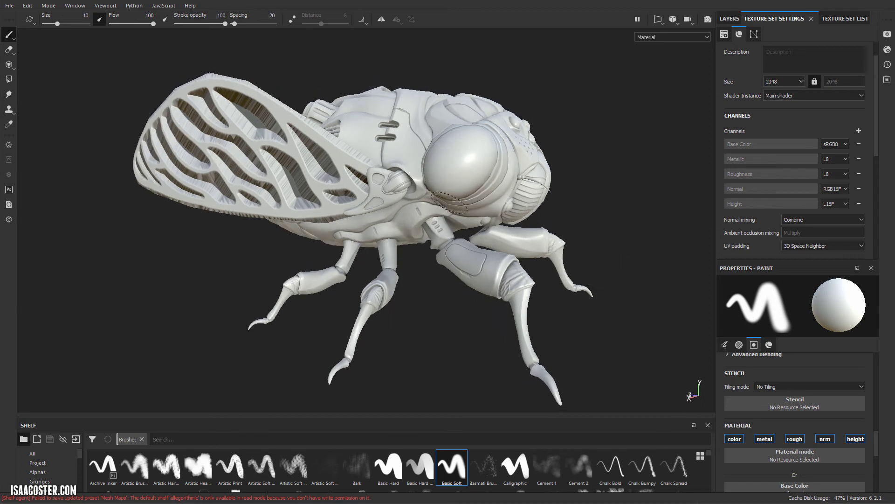
Add an Opacity (L8) channel next to the cicada texture set's existing channels
left_click_drag(449, 204, 437, 215, "alt")
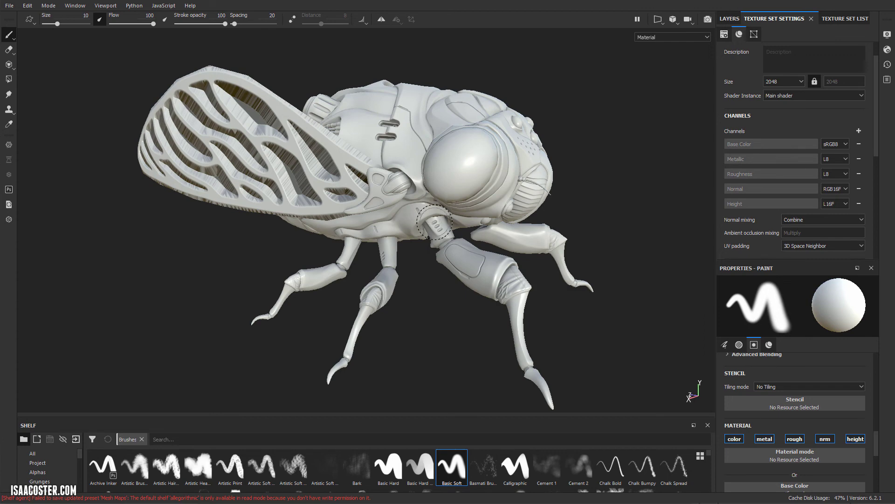
mouse_move(540, 236)
left_mouse_down("alt")
mouse_move(530, 244)
mouse_move(533, 224)
mouse_move(551, 234)
left_mouse_up("alt")
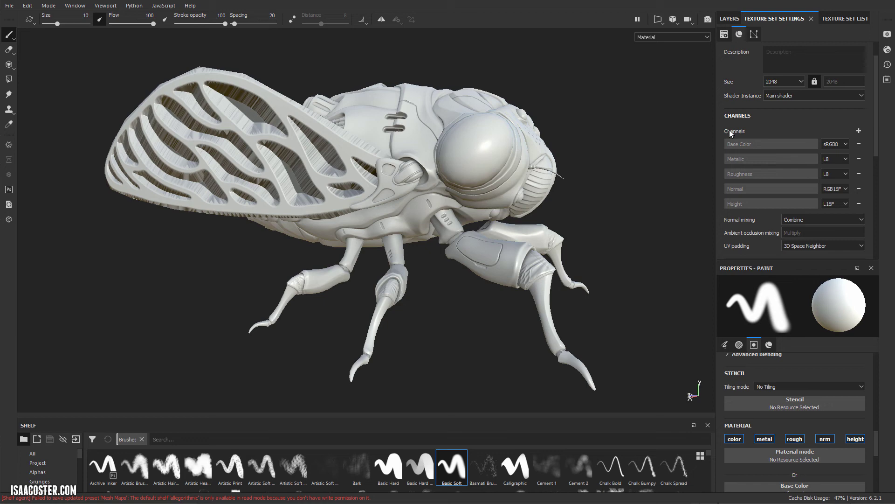
left_click(860, 131)
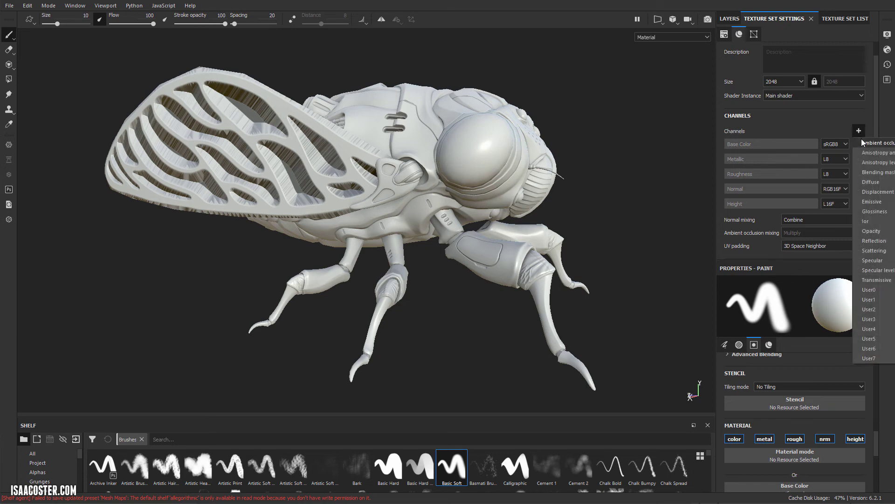
left_click(871, 232)
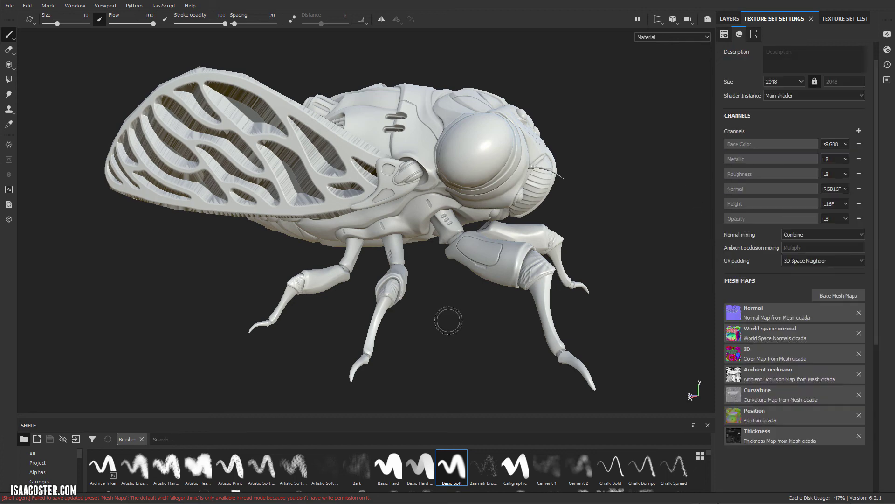
Enlarge the shelf and add the cicada_o.tga opacity bake via Import resources
left_click_drag(301, 416, 303, 352)
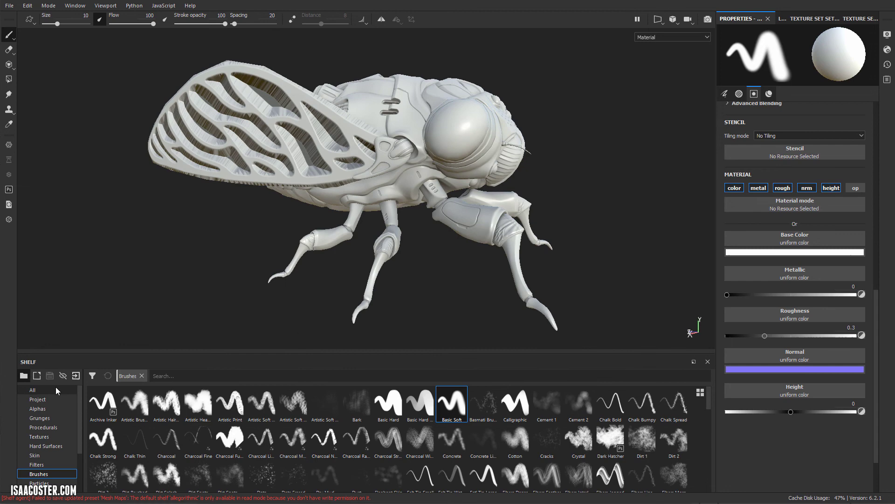
left_click(11, 6)
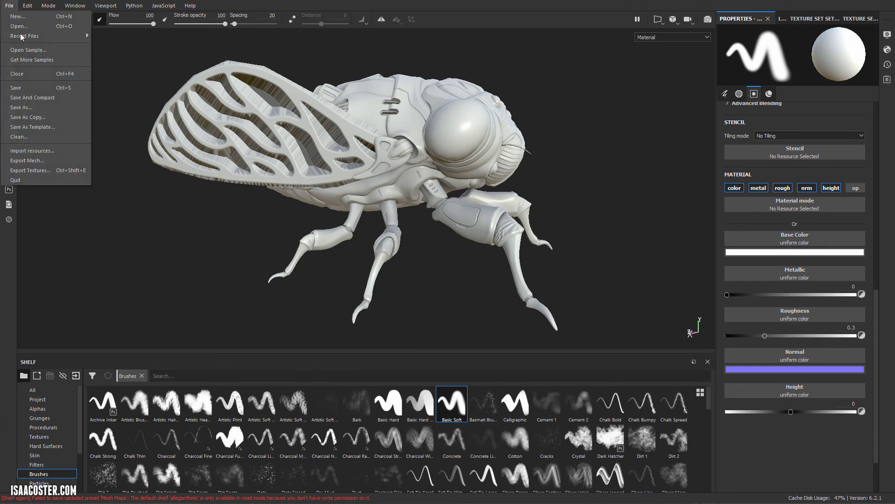
left_click(30, 151)
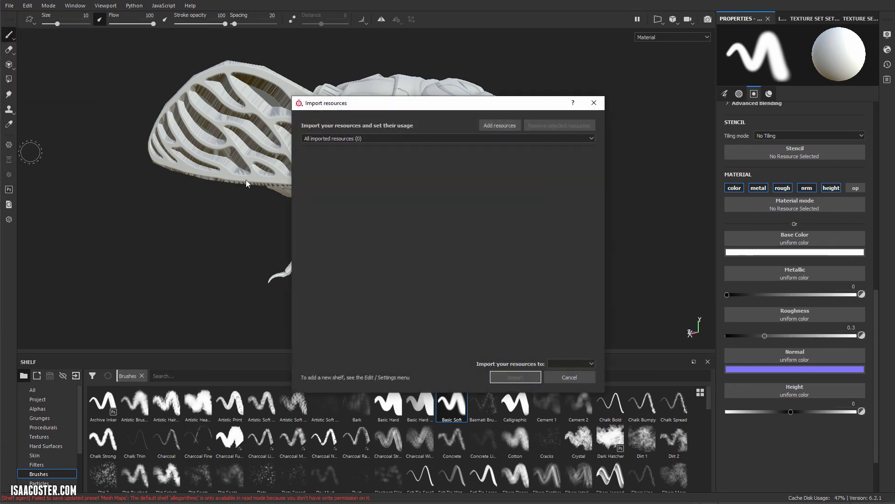
left_click(499, 125)
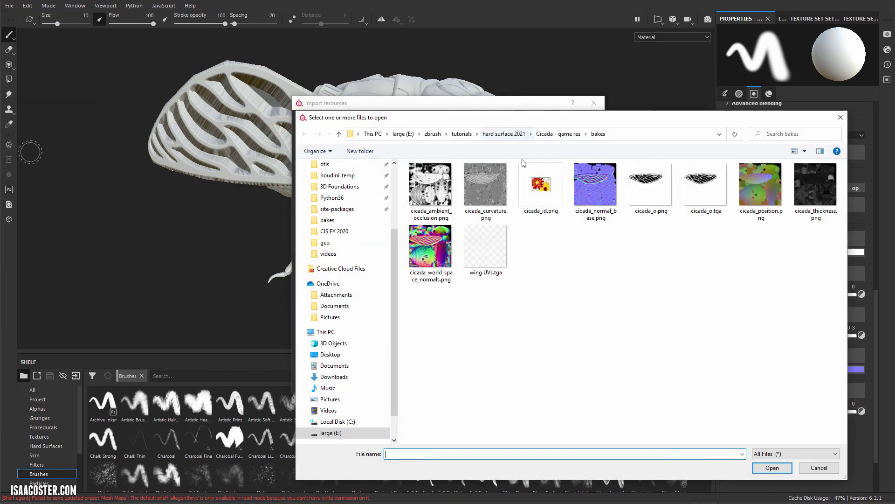
left_click(713, 194)
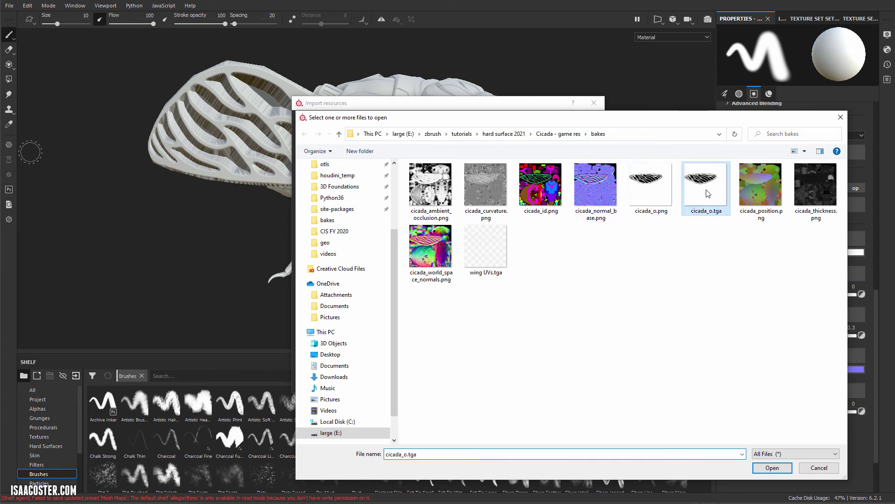
left_click(777, 466)
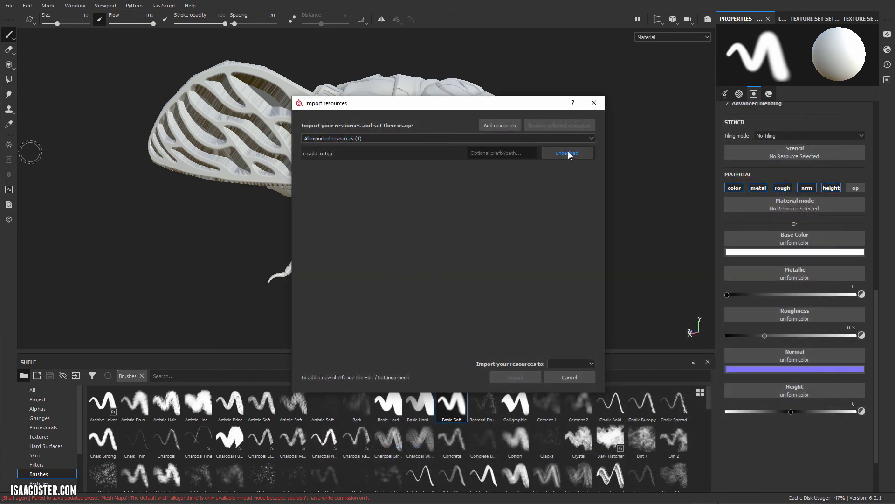
Set cicada_o.tga usage to texture, target the current session, and import it
left_click_drag(511, 106, 519, 100)
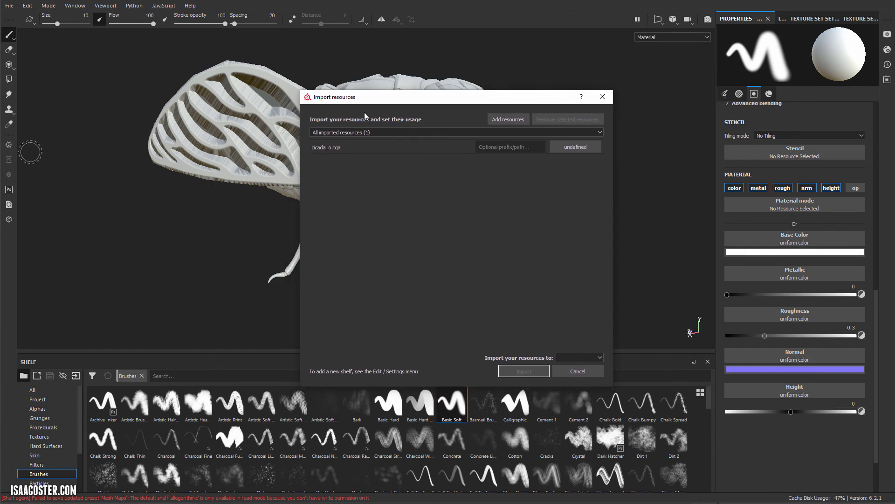
left_click(575, 147)
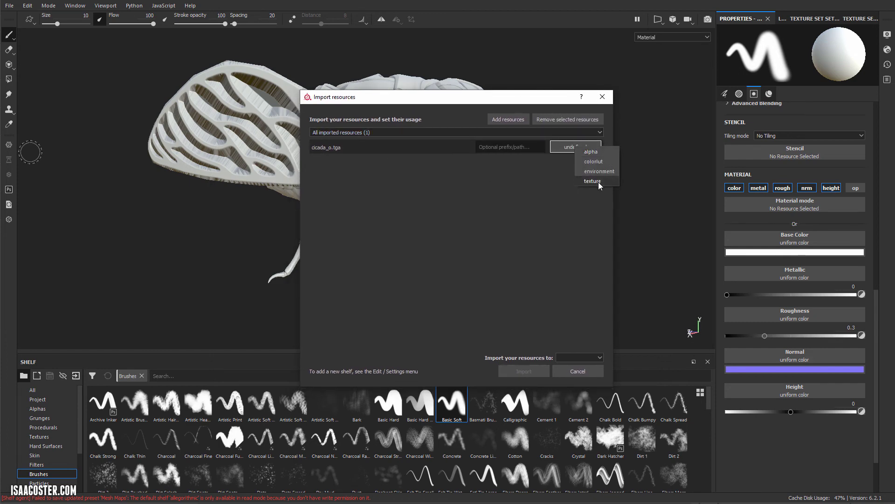
left_click(598, 182)
left_click(585, 359)
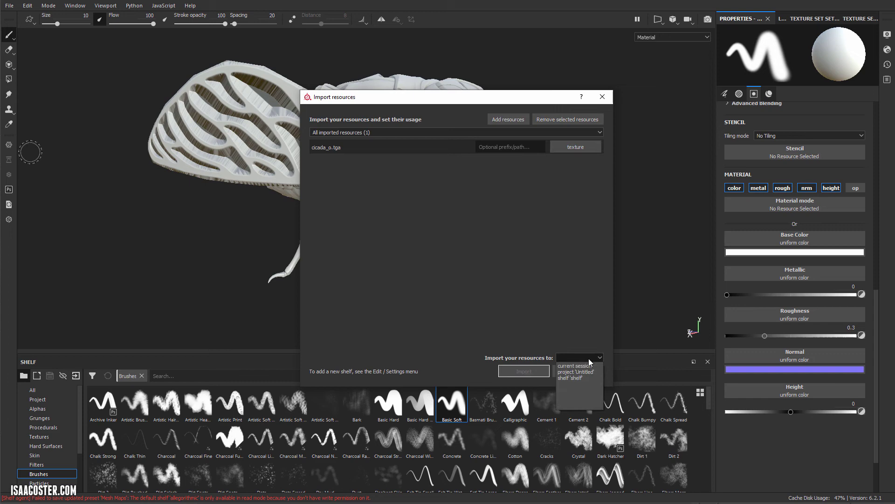
left_click(577, 366)
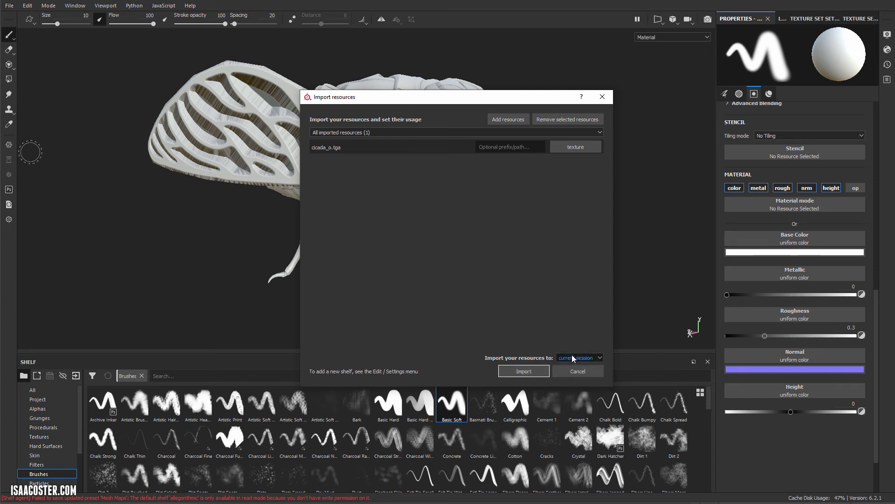
left_click(573, 358)
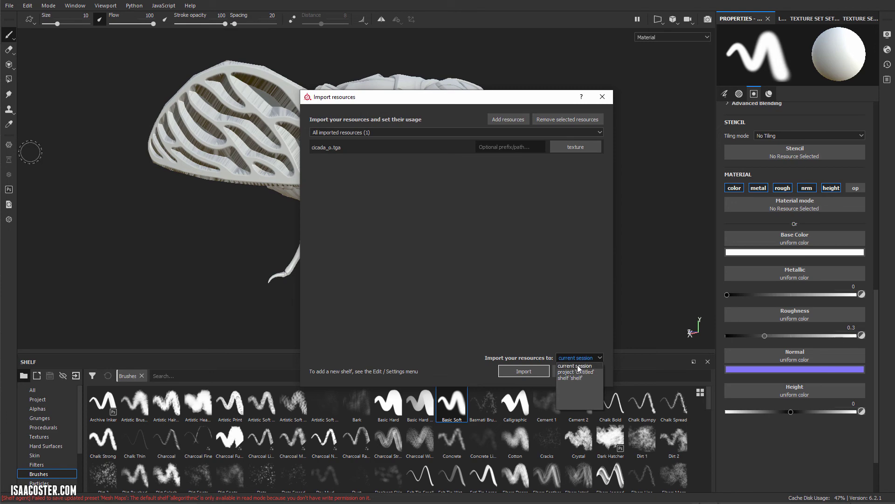
left_click(577, 366)
left_click(524, 371)
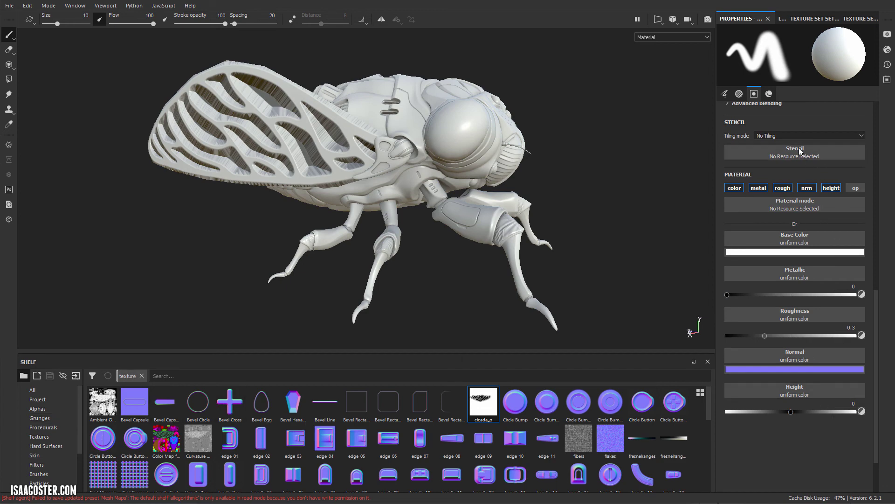
Float the Layers panel and dock the brush Properties panel on the left
scroll(777, 146, "up", 10)
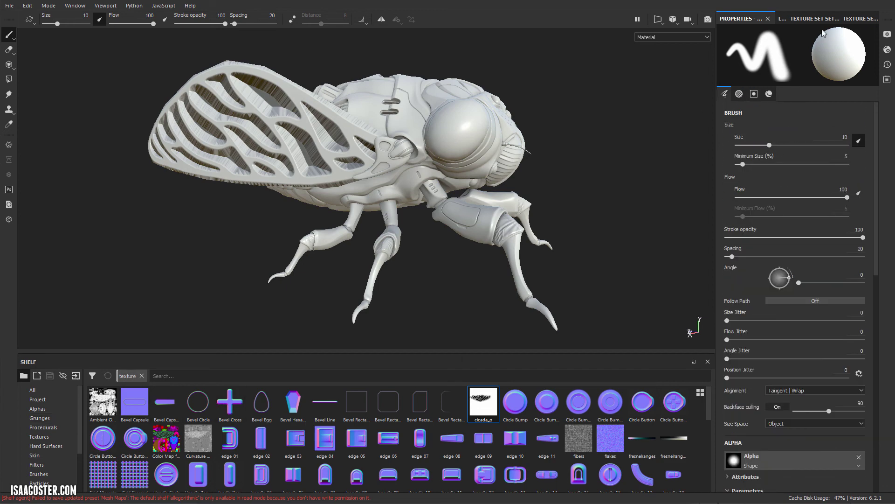
left_click(779, 20)
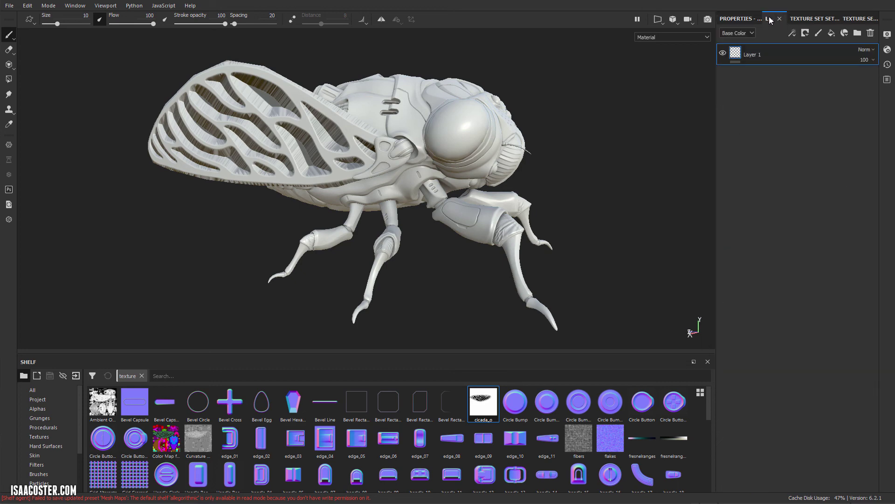
left_click_drag(770, 21, 577, 46)
mouse_move(736, 18)
left_mouse_down()
mouse_move(562, 50)
mouse_move(61, 19)
mouse_move(25, 74)
left_mouse_up()
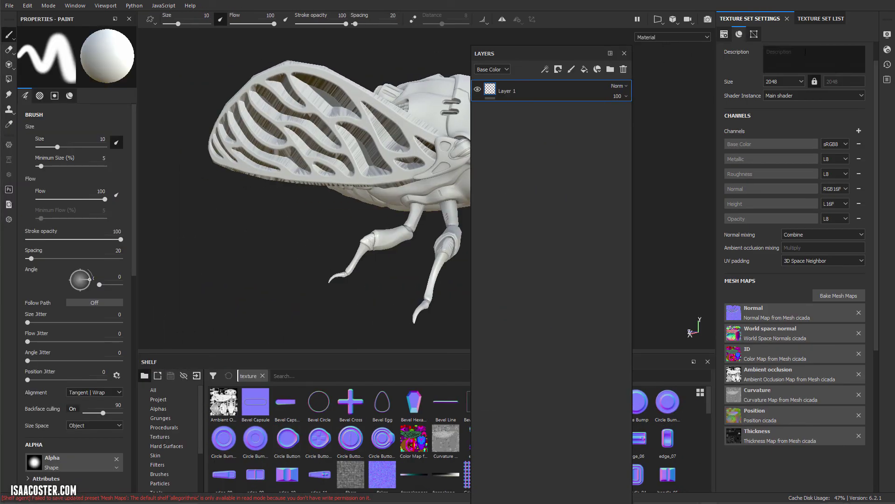
Redock the Layers panel on the right beside Texture Set Settings
left_click(824, 21)
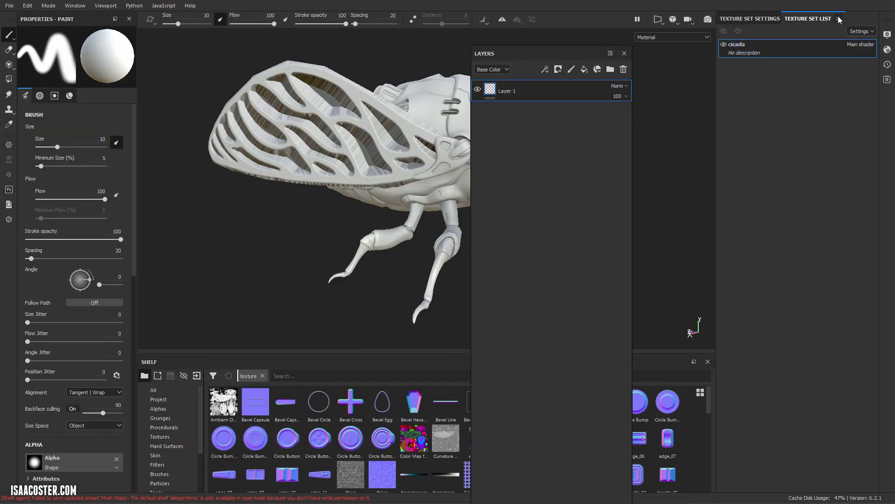
left_click(839, 20)
left_click_drag(538, 58, 772, 74)
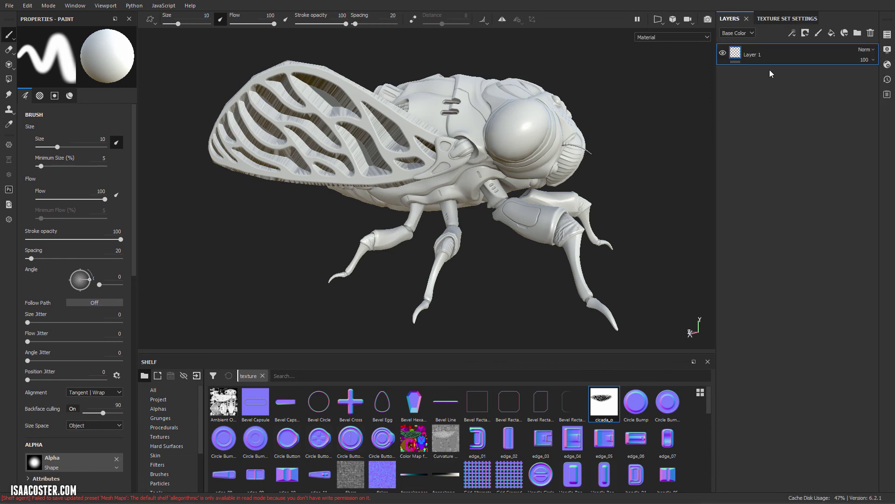
left_click(783, 19)
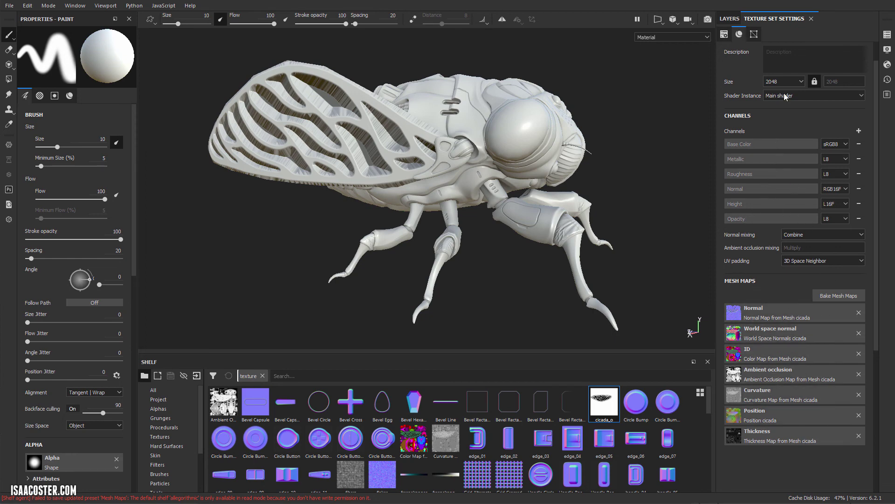
Add a new fill layer and delete the empty Layer 1
left_click(729, 18)
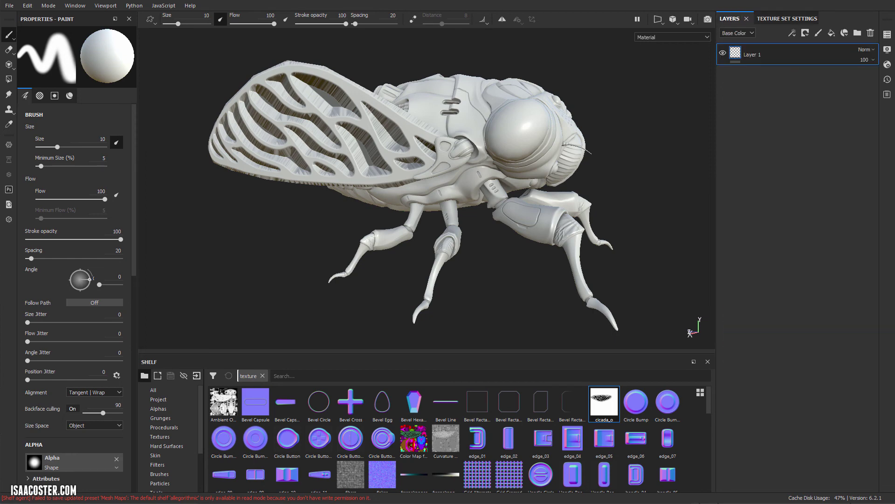
left_click(832, 33)
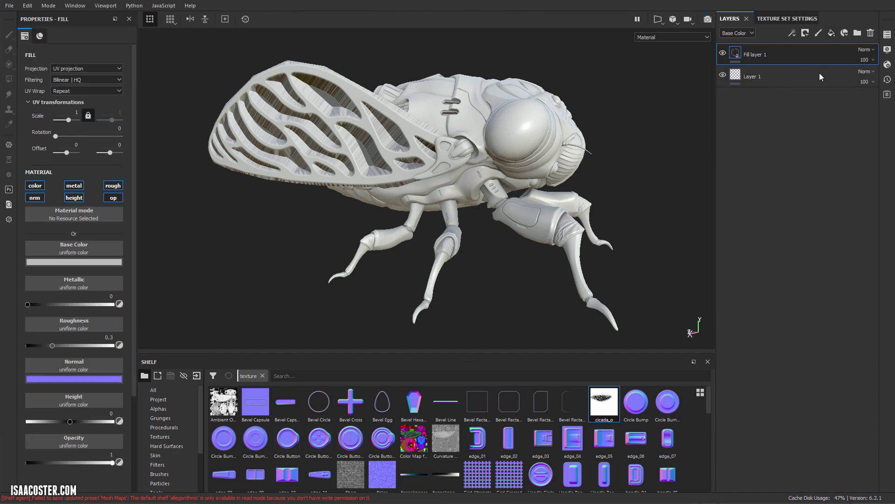
left_click(786, 83)
key("Delete")
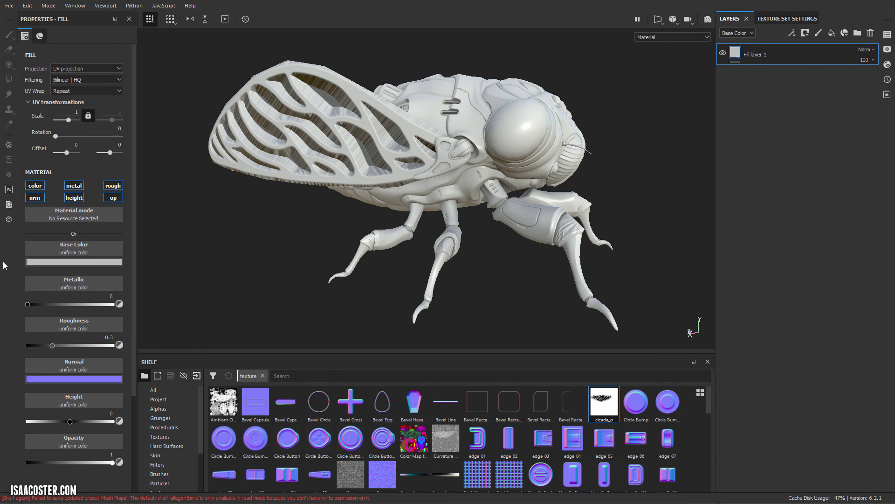
Disable color, metallic, roughness, normal and height on the fill, using cicada_o as opacity
left_click(35, 186)
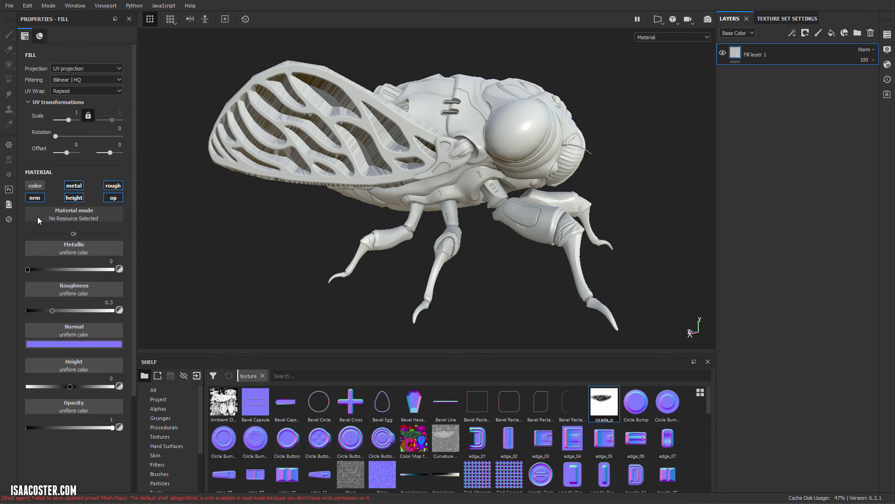
left_click(73, 186)
left_click(113, 186)
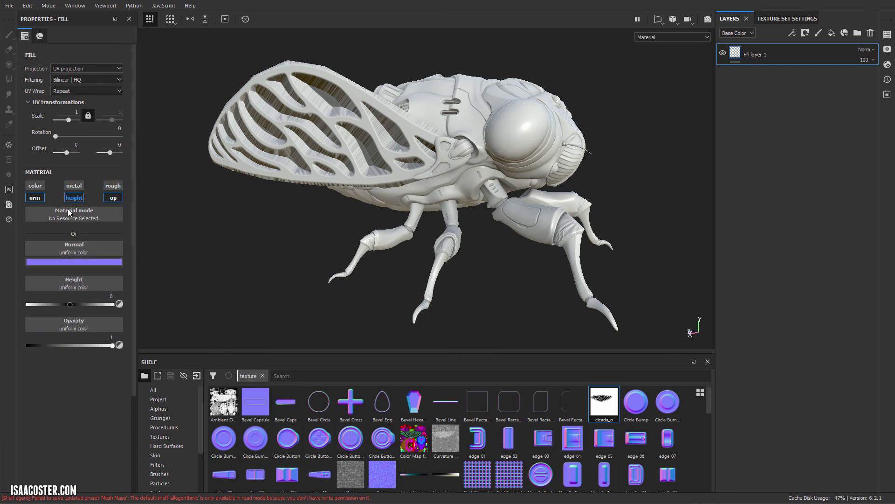
left_click(35, 197)
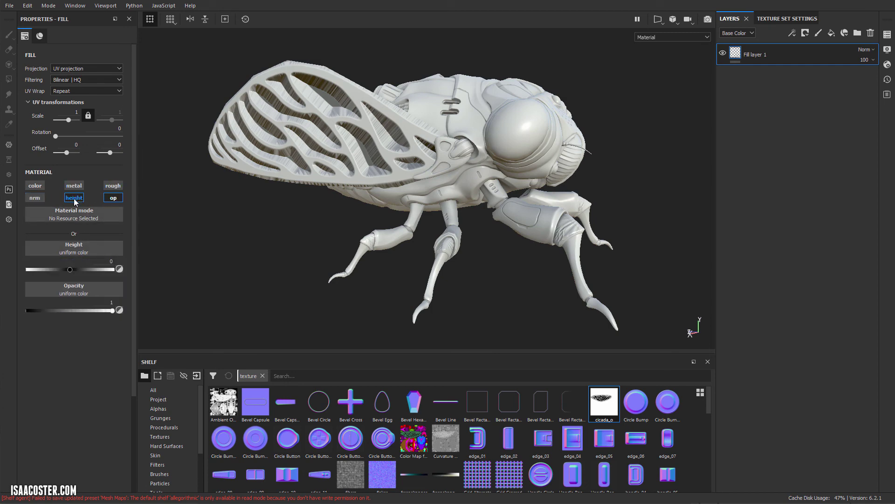
left_click(74, 198)
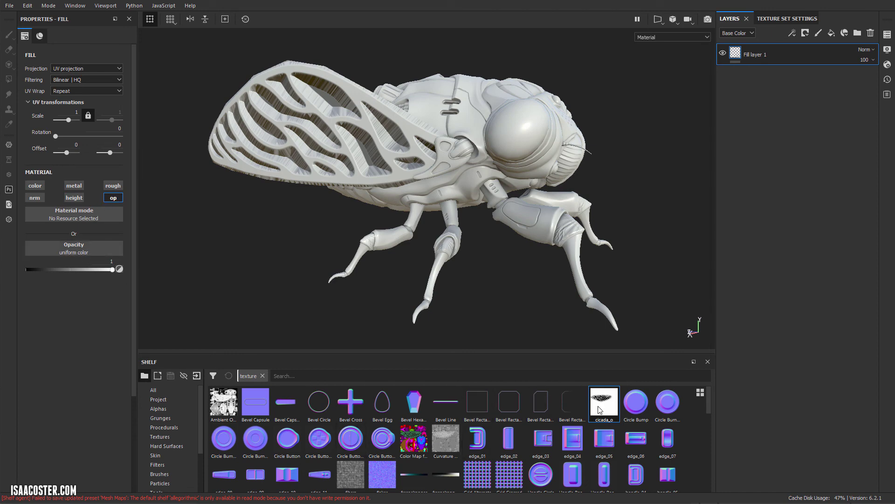
left_click_drag(610, 404, 71, 247)
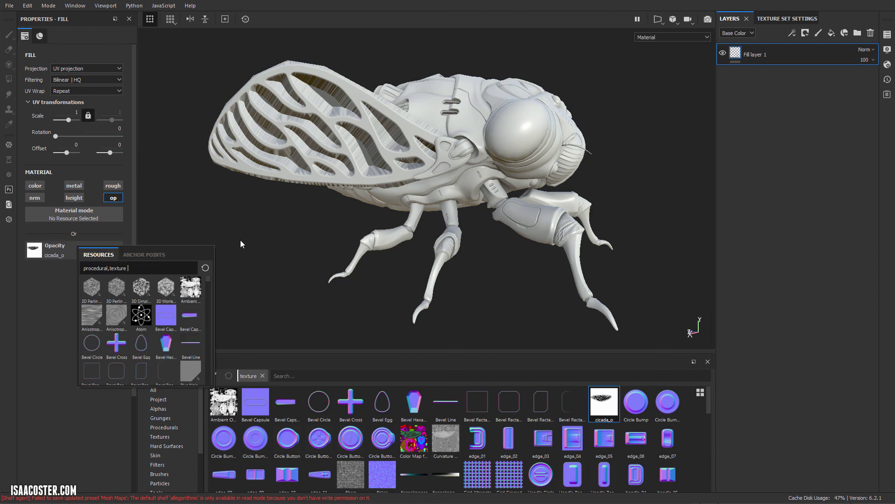
left_click(241, 263)
right_click_drag(294, 189, 407, 146, "alt")
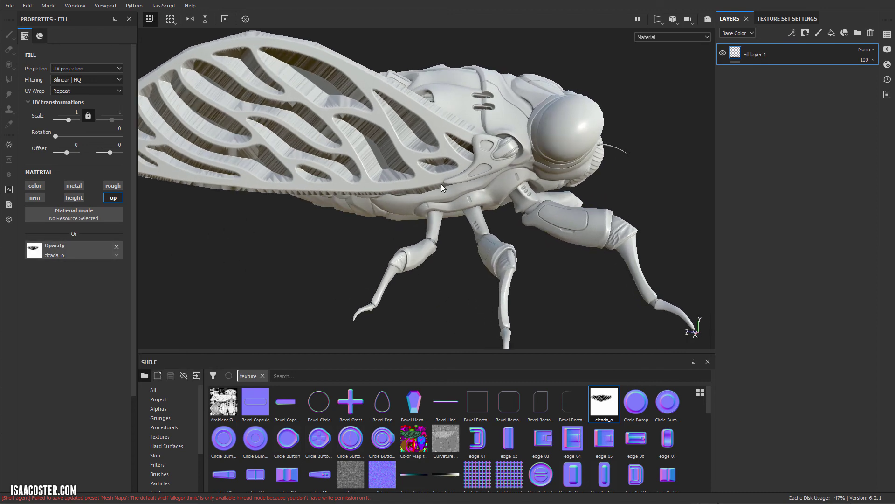
right_click_drag(442, 188, 412, 187, "alt")
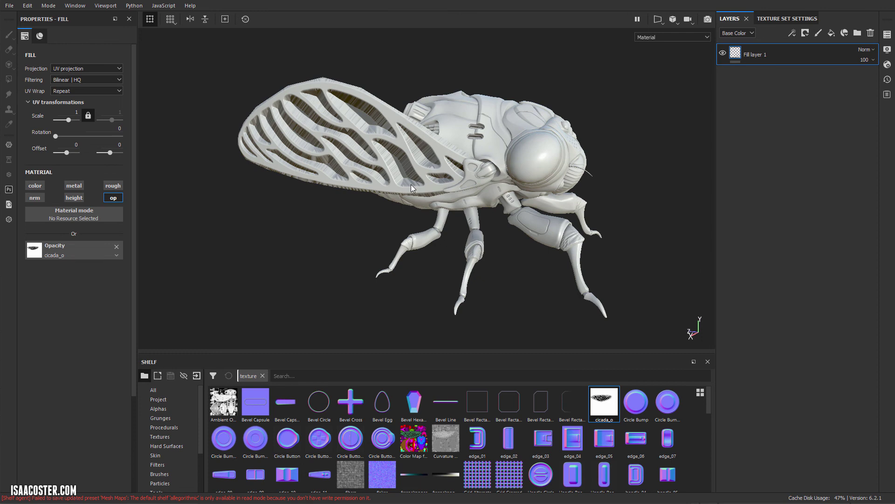
Change the main shader to pbr-metal-rough-with-alpha-test in Shader Settings
left_click(888, 65)
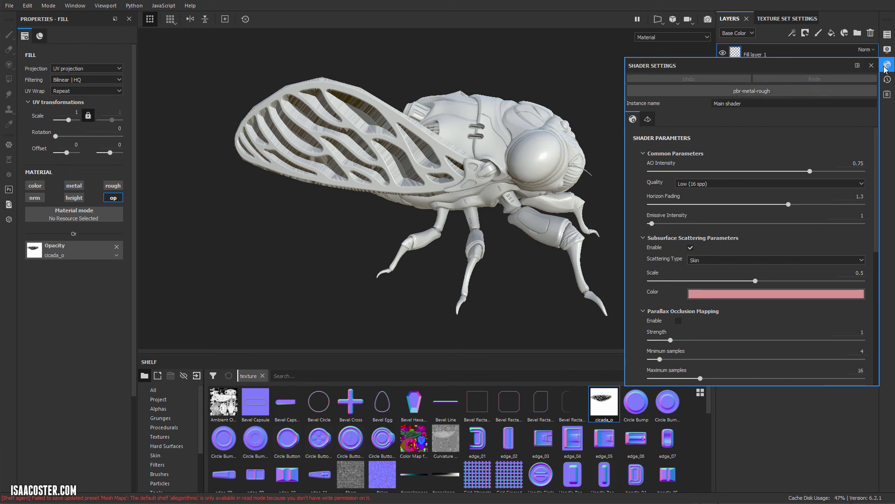
left_click(754, 92)
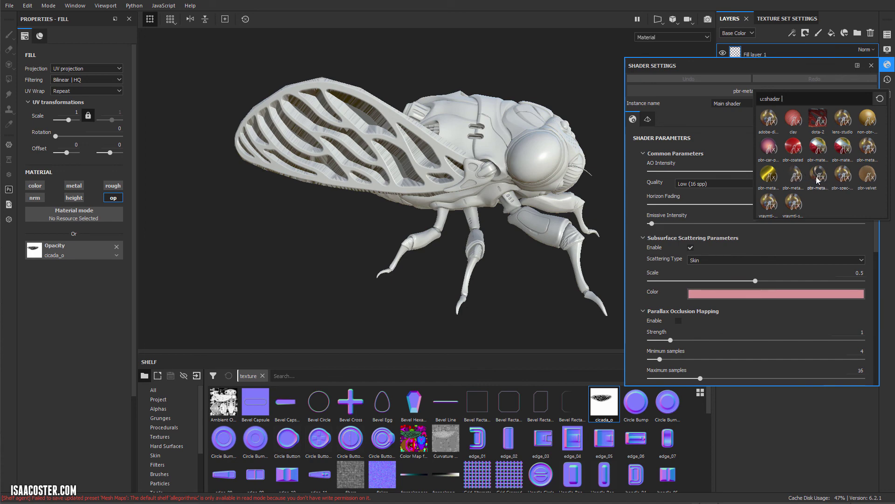
mouse_move(821, 178)
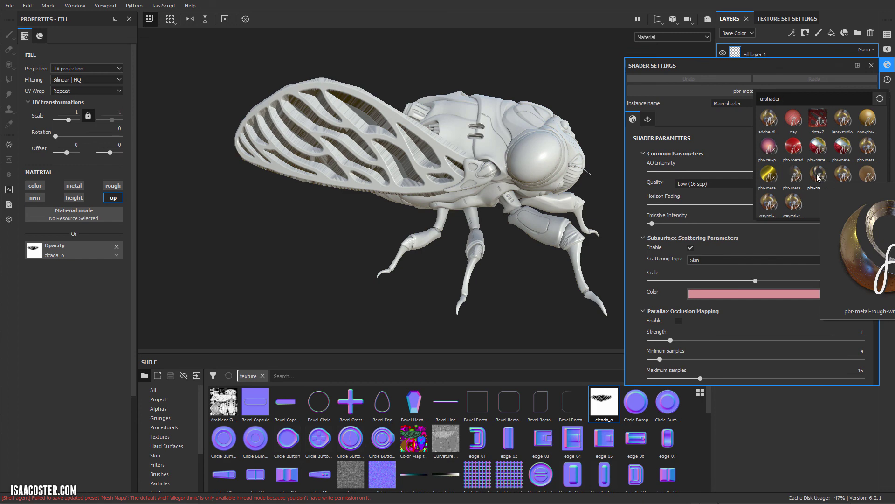
left_click(819, 179)
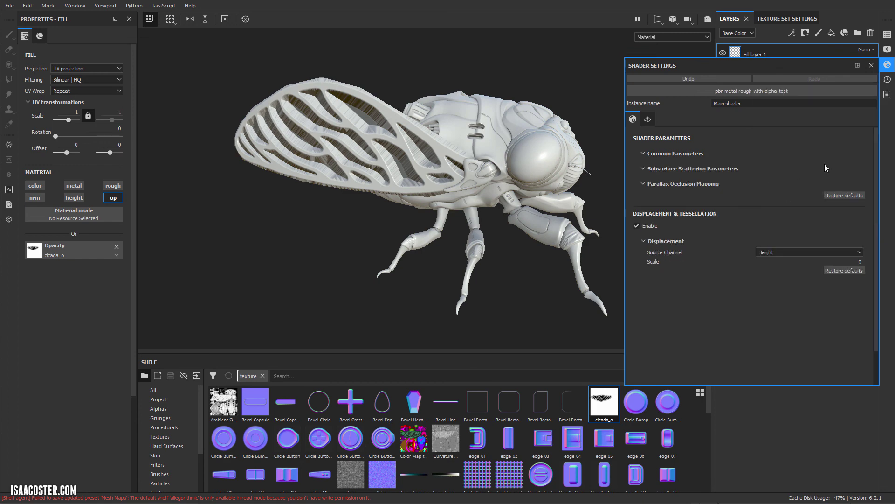
Inspect the wing cutouts, then preview the cicada in Rendering (Iray) mode
left_click_drag(323, 220, 357, 211, "alt")
scroll(356, 211, "up", 8)
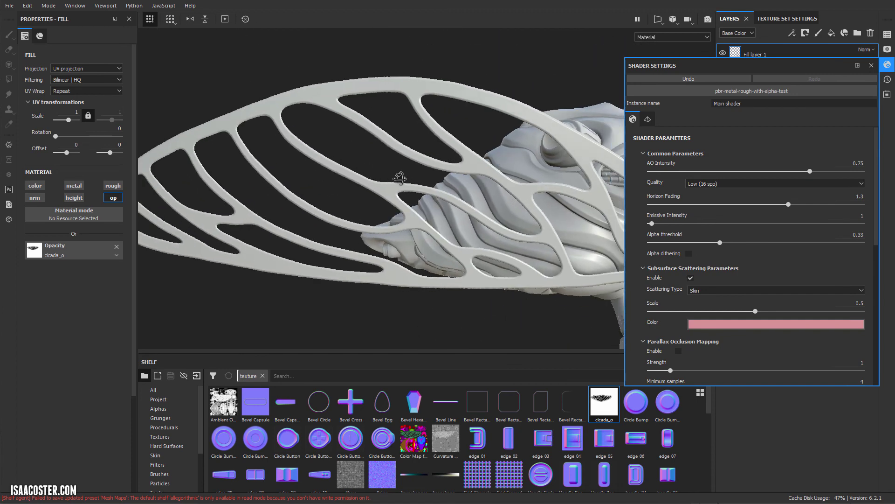
scroll(400, 177, "up", 6)
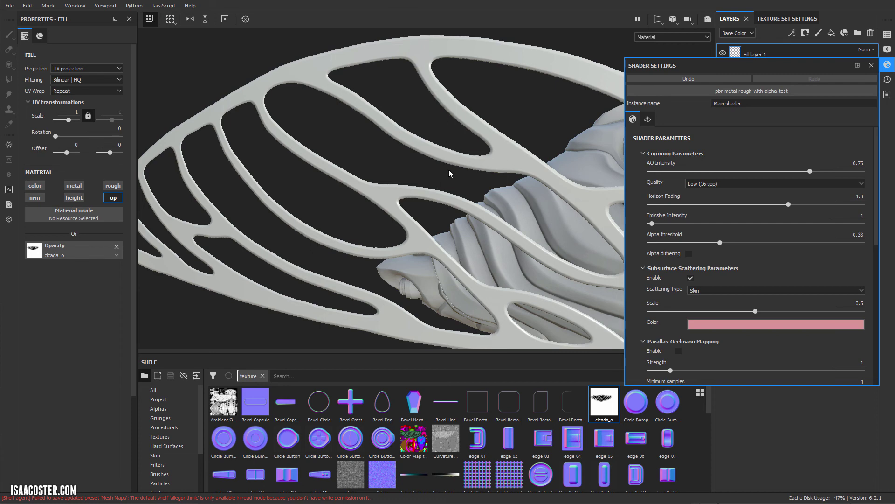
left_click_drag(390, 188, 366, 194, "alt")
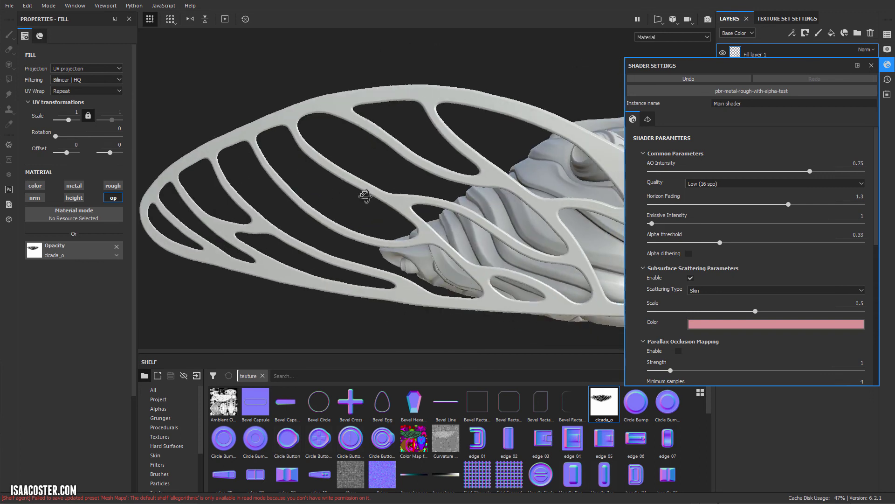
left_click(49, 6)
left_click(65, 26)
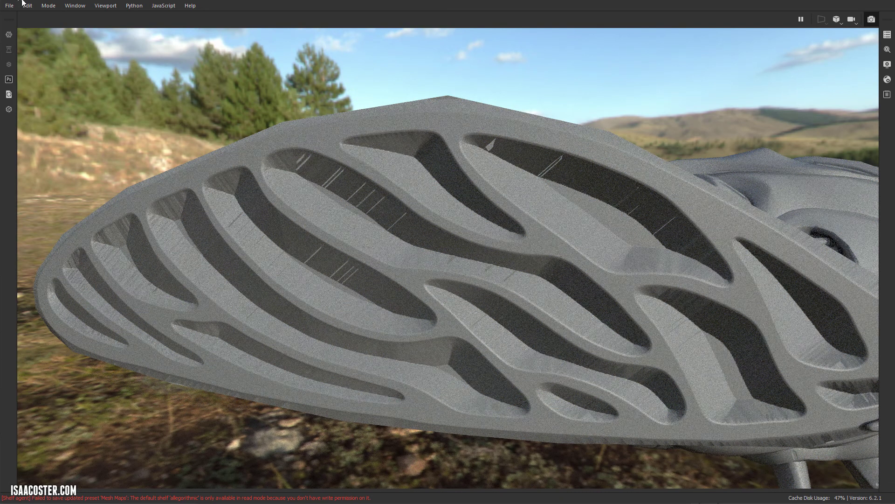
Back in Painting mode, set the shader to pbr-metal-rough-with-alpha-blending and close Shader Settings
left_click(48, 6)
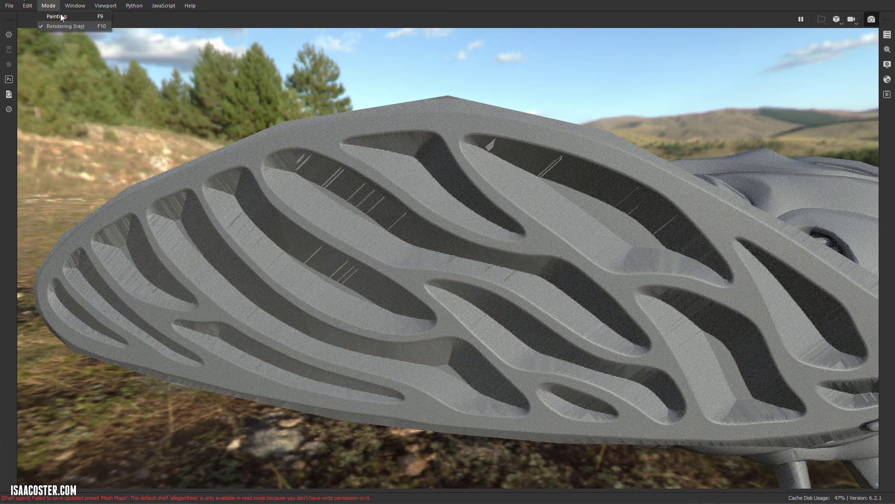
left_click(60, 15)
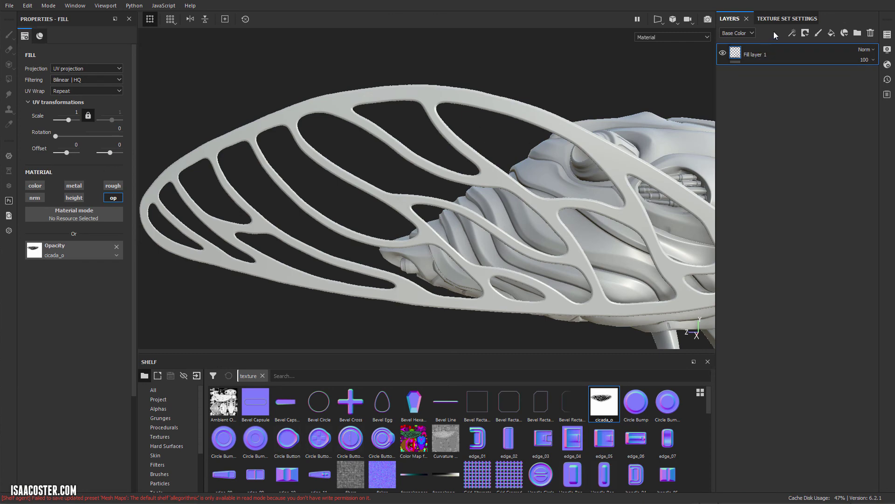
left_click(887, 64)
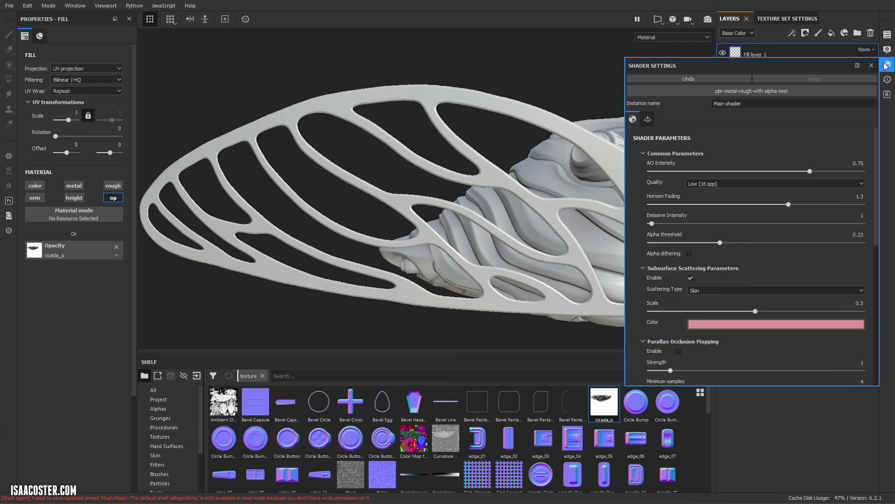
left_click(747, 92)
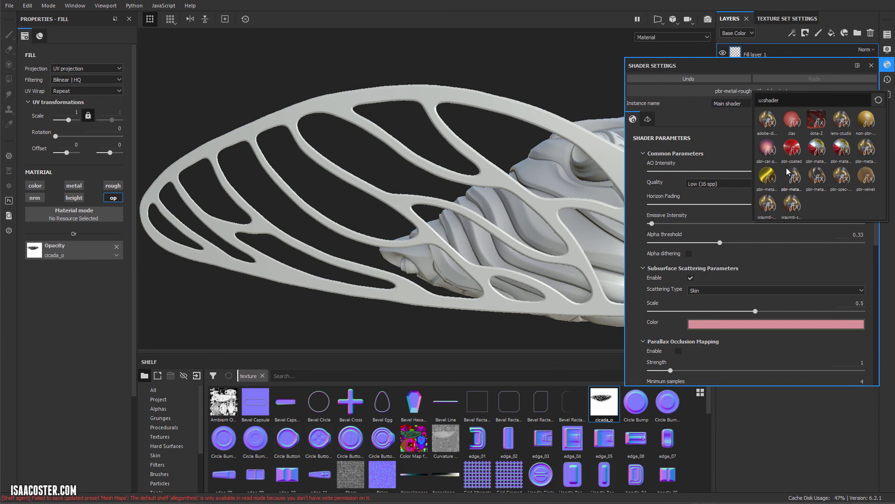
mouse_move(795, 180)
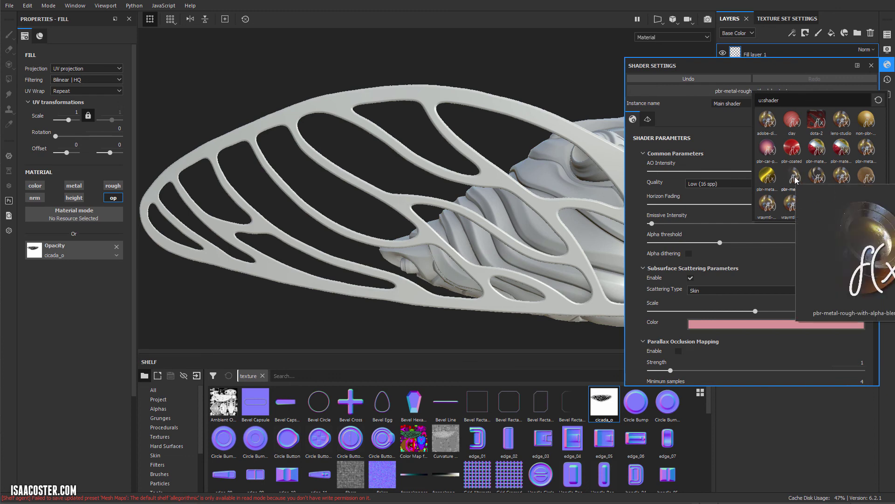
left_click(796, 180)
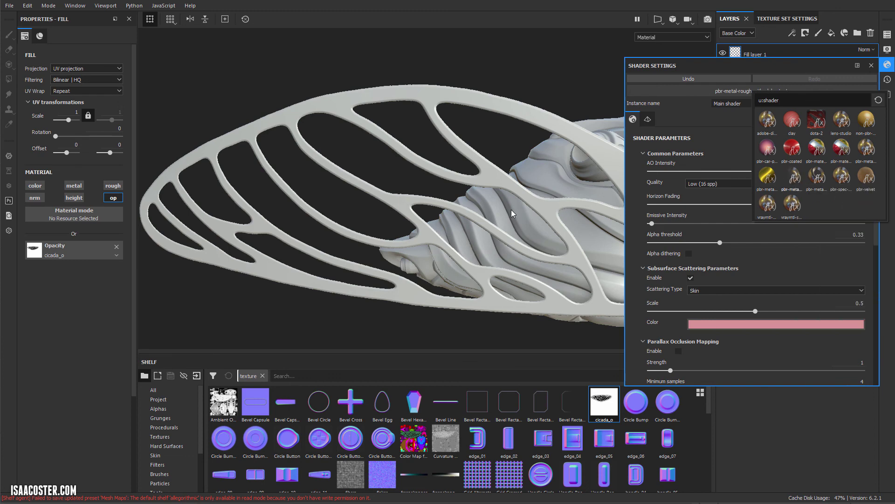
left_click(871, 66)
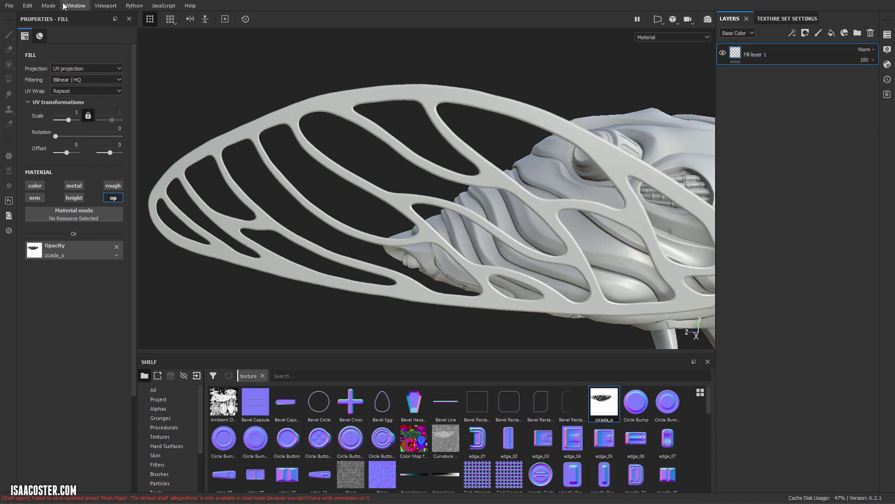
left_click(49, 5)
Switch to Rendering (Iray) and orbit to check the alpha-blended wing gaps outdoors
left_click(64, 26)
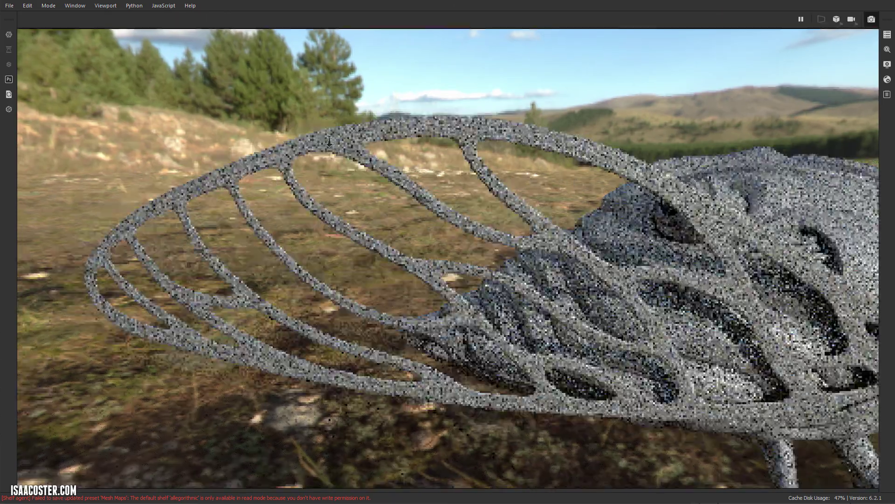
left_click_drag(329, 141, 338, 203, "alt")
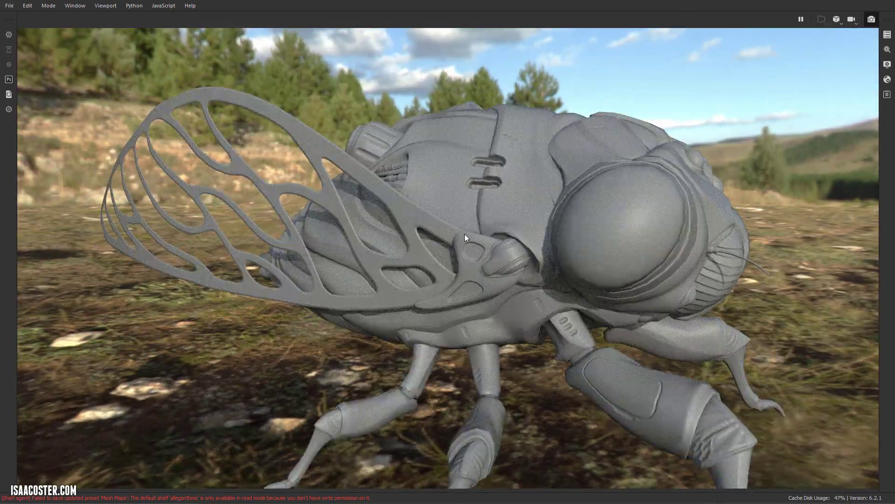
left_click_drag(480, 236, 511, 246, "alt")
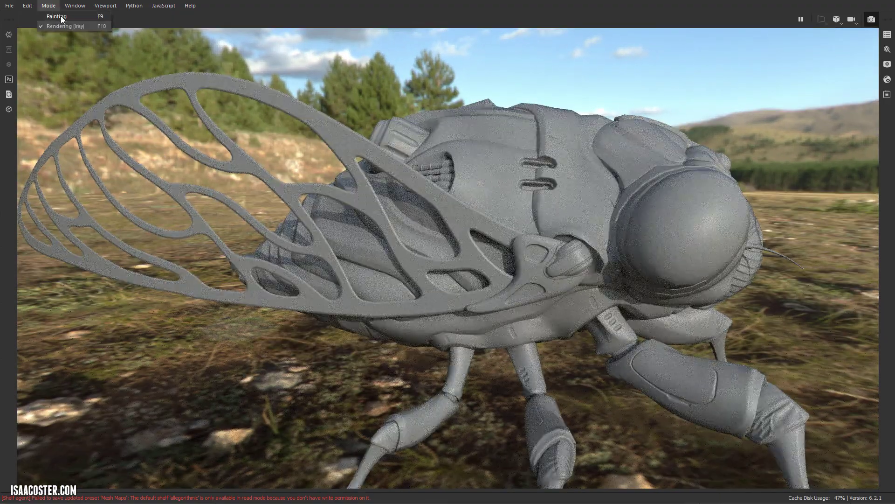
Return to painting and swap the project mesh for cicada_low.fbx in Project Configuration
key("F10")
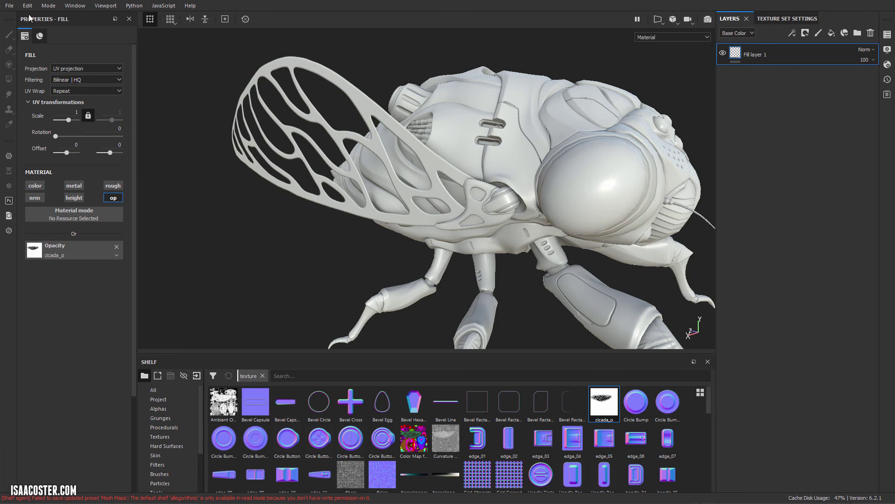
left_click_drag(419, 132, 375, 101, "alt")
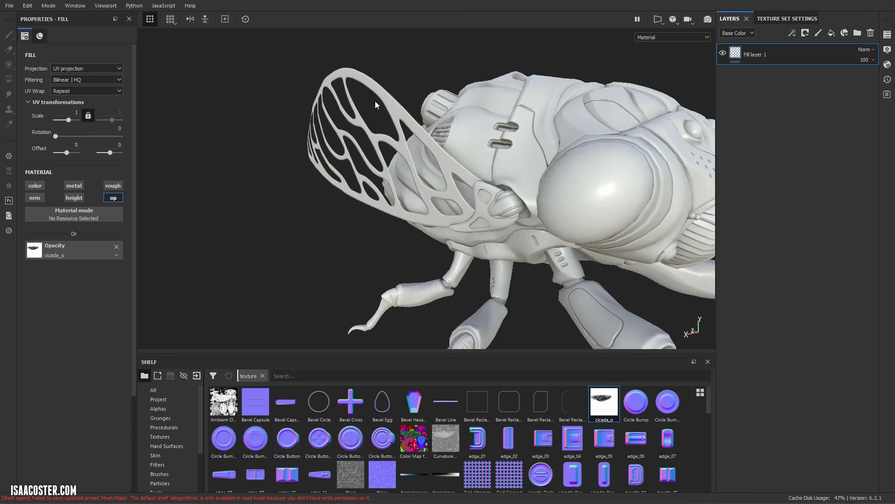
left_click(27, 6)
mouse_move(28, 6)
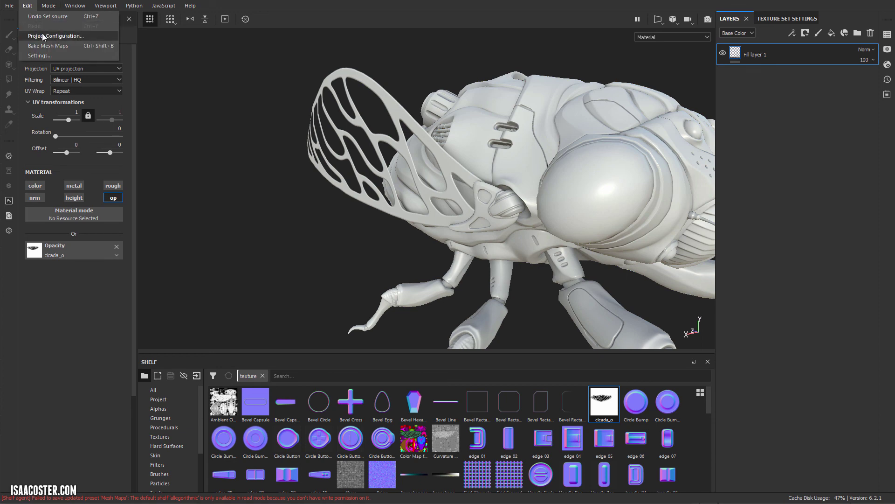
left_click(42, 32)
left_click(511, 174)
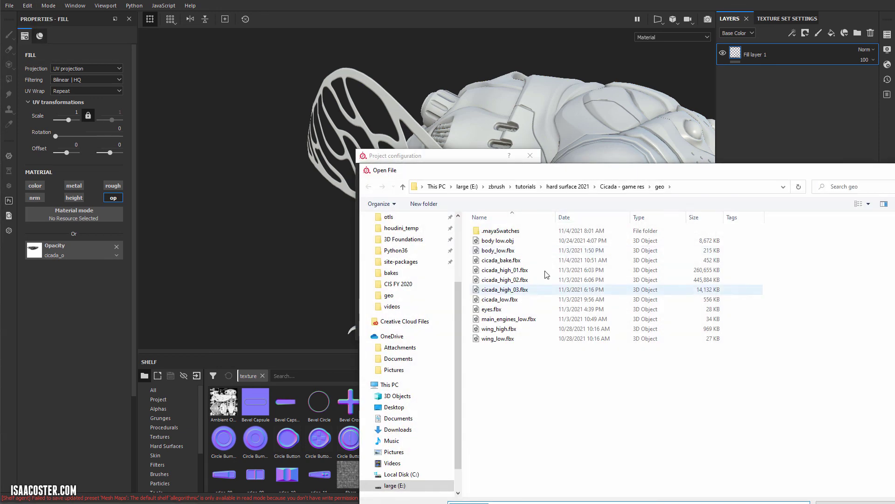
double_click(506, 303)
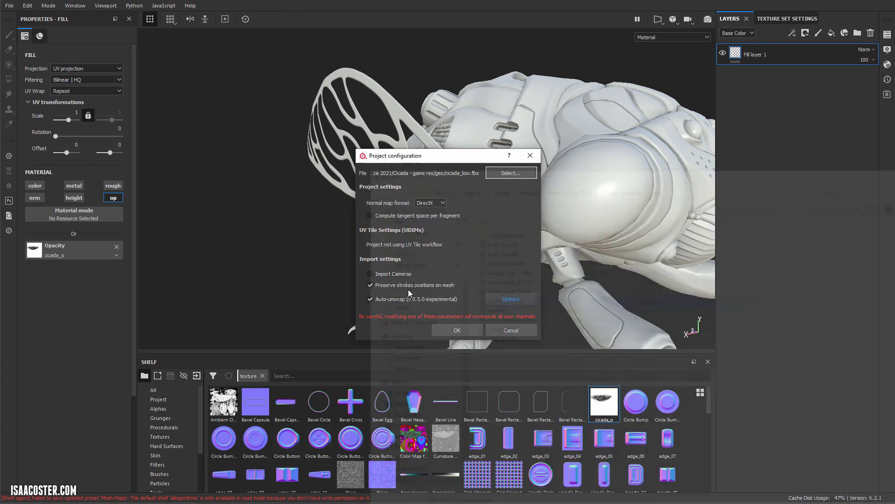
left_click(472, 332)
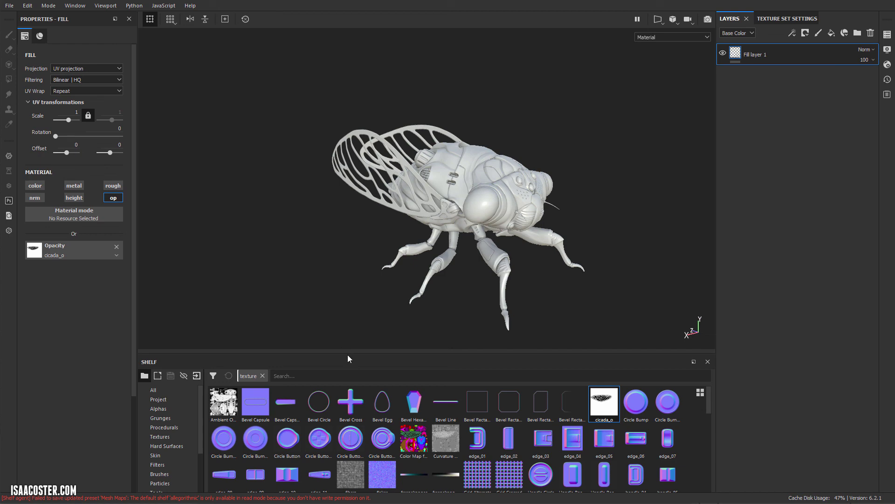
Orbit to a side view and zoom in close on the cicada's wing and body
left_click_drag(351, 312, 262, 116, "alt")
right_click_drag(423, 134, 529, 231, "alt")
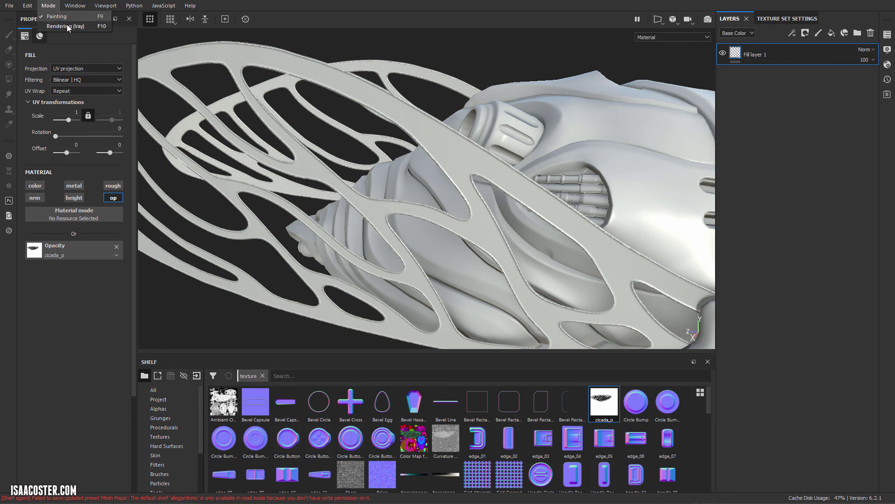
Render in Iray with a plain dark grey (0.024) clear color replacing the environment
left_click(65, 26)
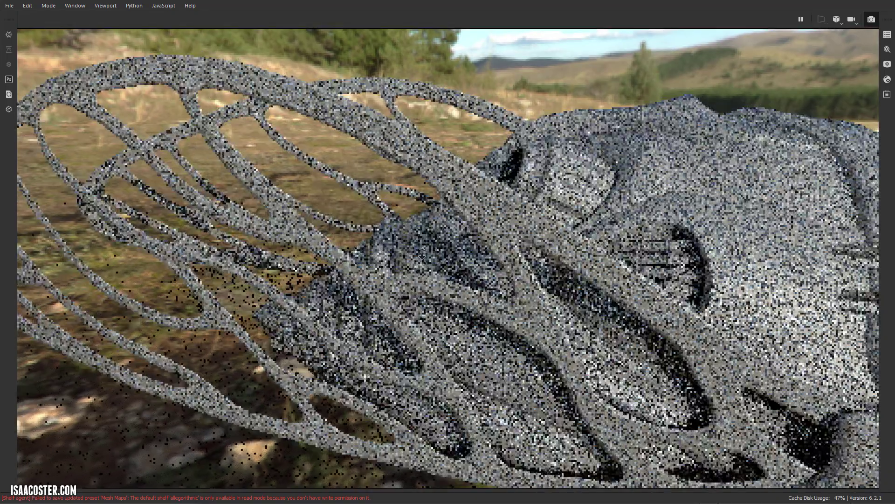
left_click_drag(422, 254, 850, 75, "alt")
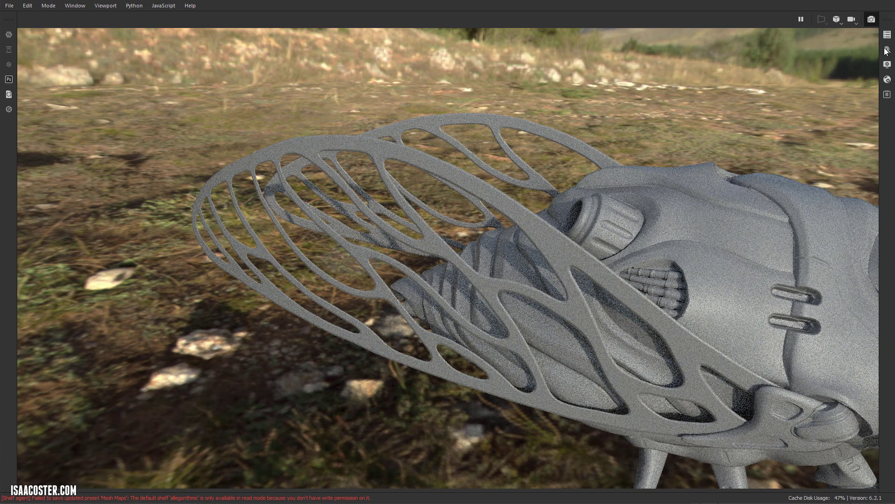
left_click(888, 35)
left_click(888, 50)
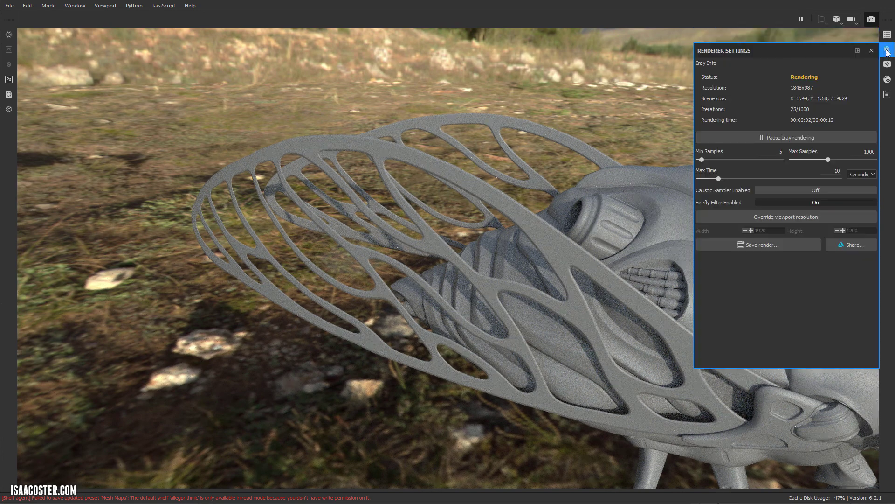
left_click(887, 65)
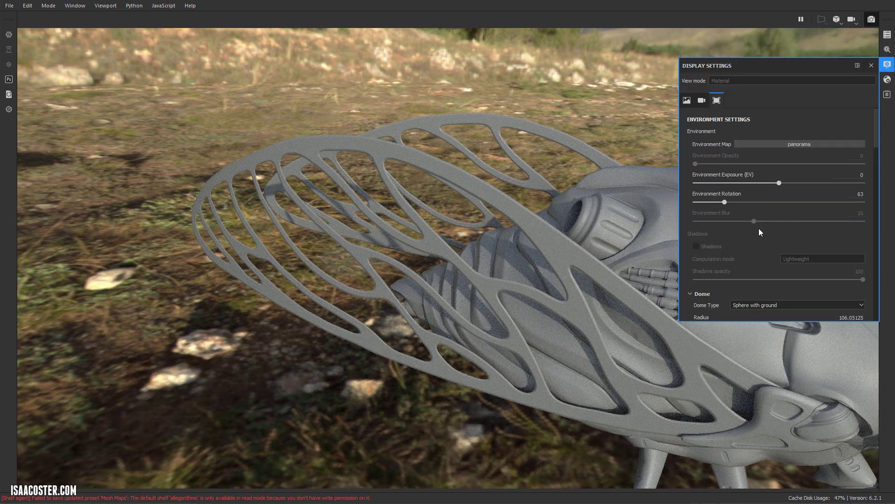
scroll(760, 231, "down", 4)
left_click(756, 247)
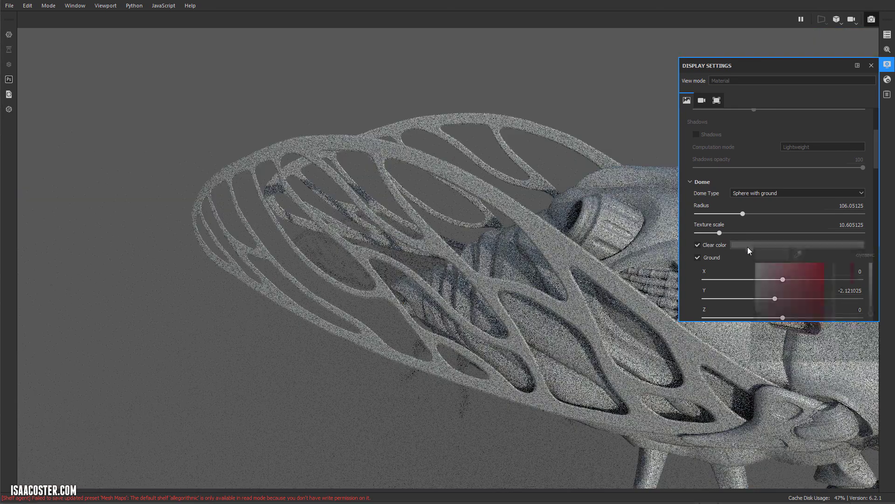
left_click(754, 328)
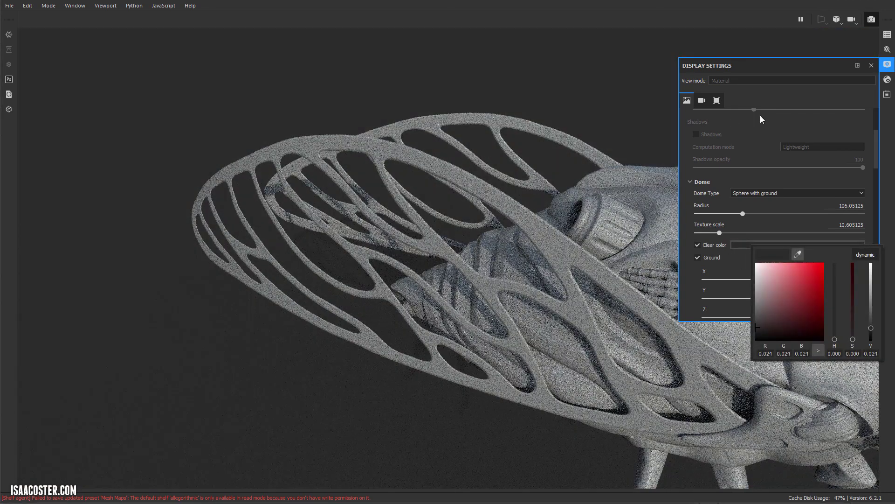
left_click(871, 66)
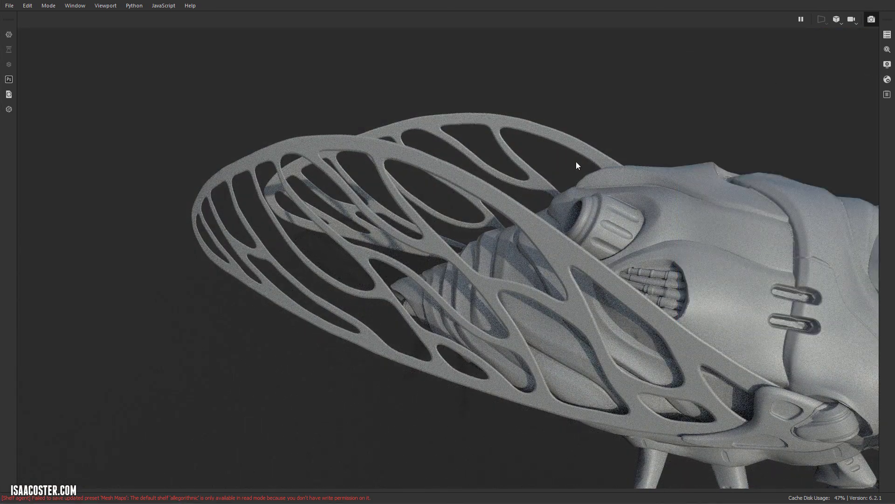
Orbit and zoom around the Iray-rendered cicada to inspect its see-through wing from new angles
left_click_drag(596, 158, 446, 160, "alt")
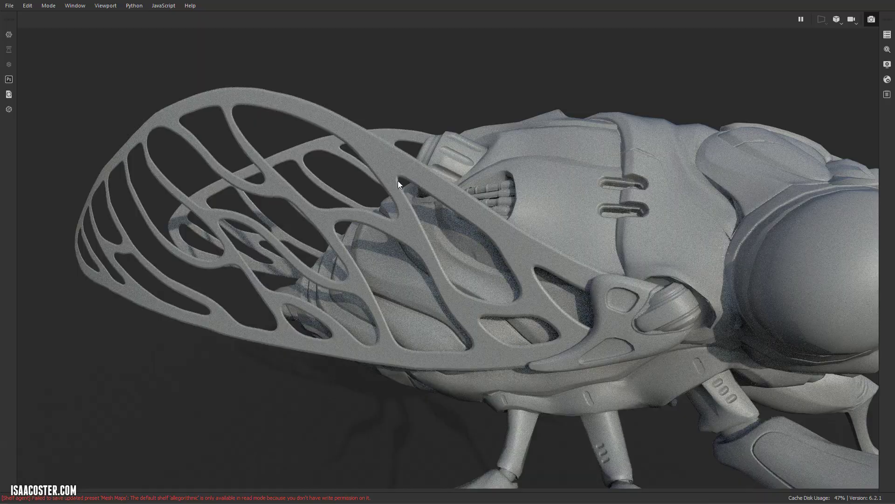
left_click_drag(531, 273, 502, 125, "alt")
scroll(609, 154, "down", 3)
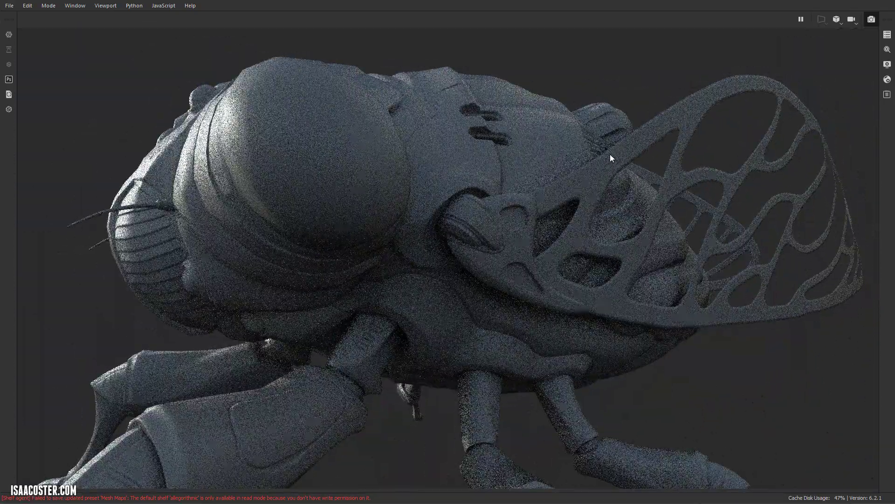
right_click_drag(610, 154, 654, 170, "alt")
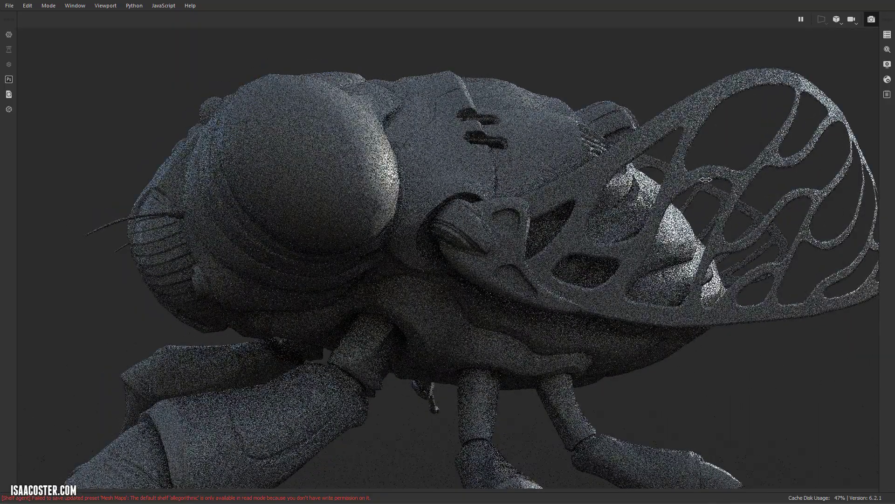
left_click_drag(772, 192, 658, 174, "alt")
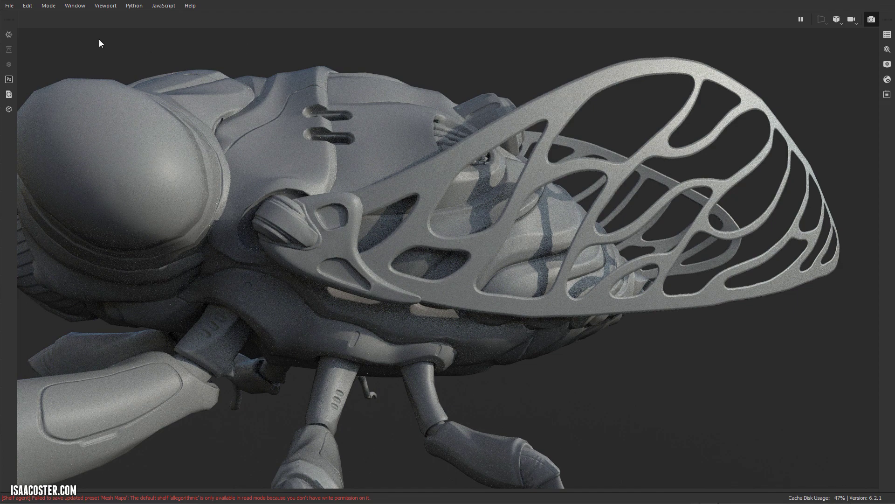
left_click(25, 5)
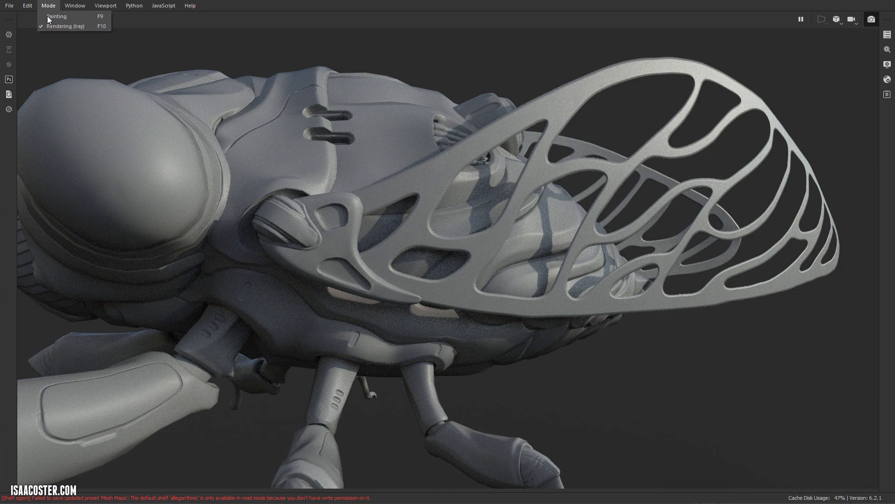
Switch back to Painting mode and enable Show mesh wireframe in Display Settings at 67 opacity
left_click(46, 16)
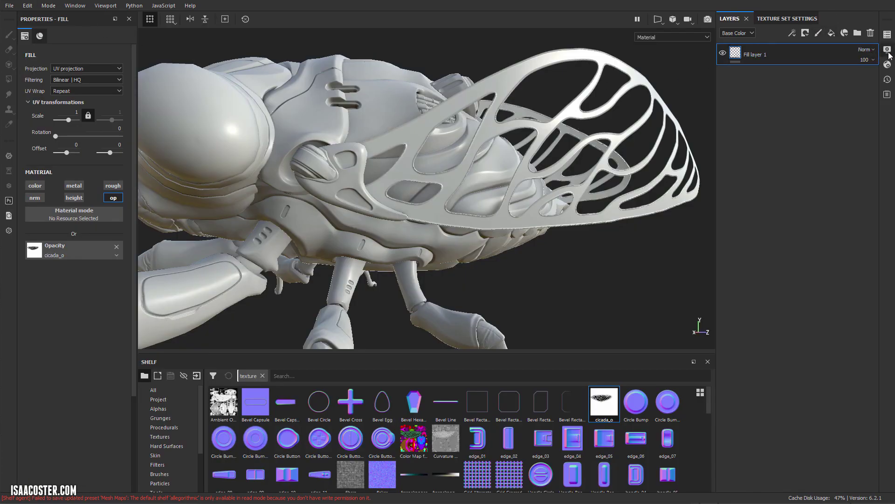
left_click(888, 50)
scroll(810, 156, "down", 10)
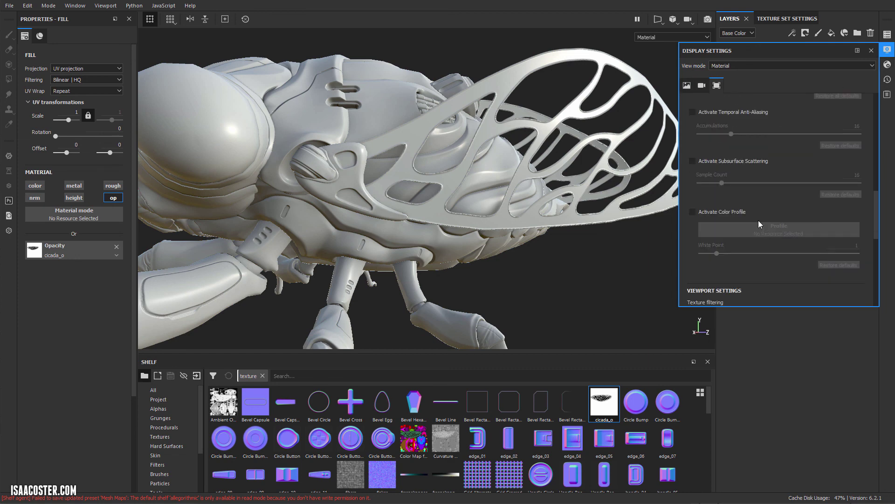
scroll(740, 225, "down", 2)
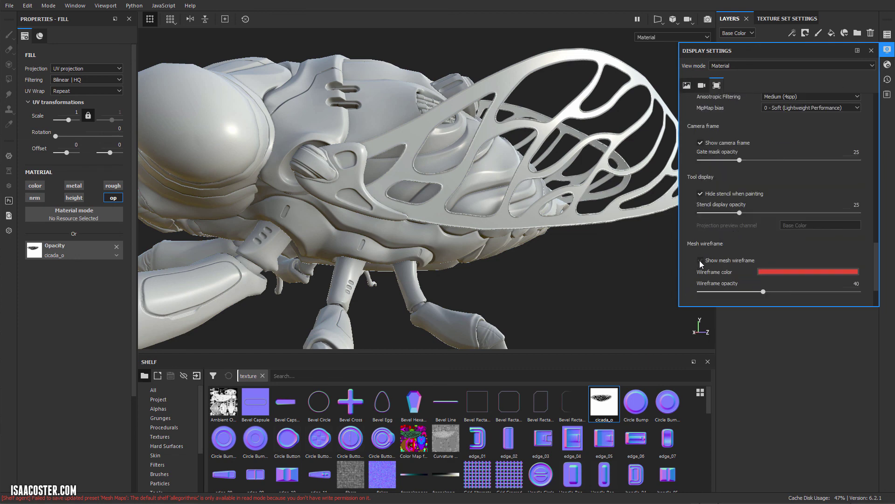
left_click(701, 261)
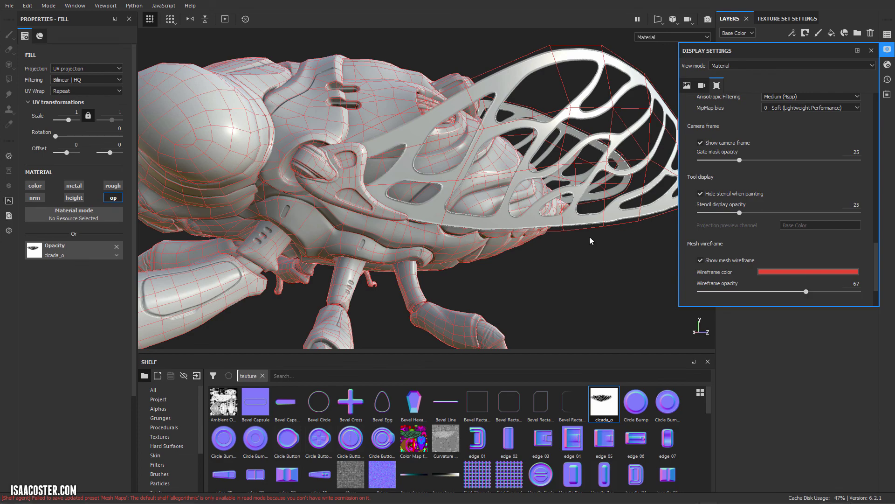
Orbit and pan around the cicada to inspect the wings' low-poly wireframe, then close Display Settings
left_click_drag(590, 240, 527, 202, "alt")
right_click_drag(527, 201, 513, 210, "alt")
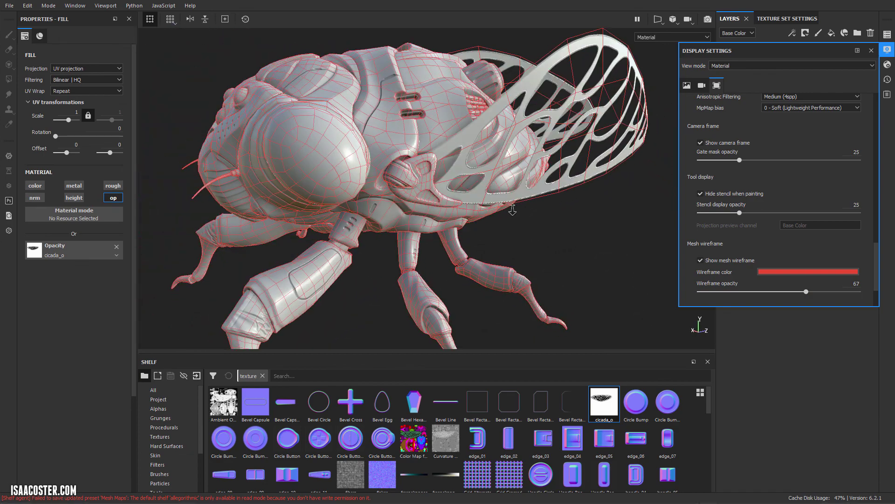
left_click_drag(512, 210, 441, 161, "alt")
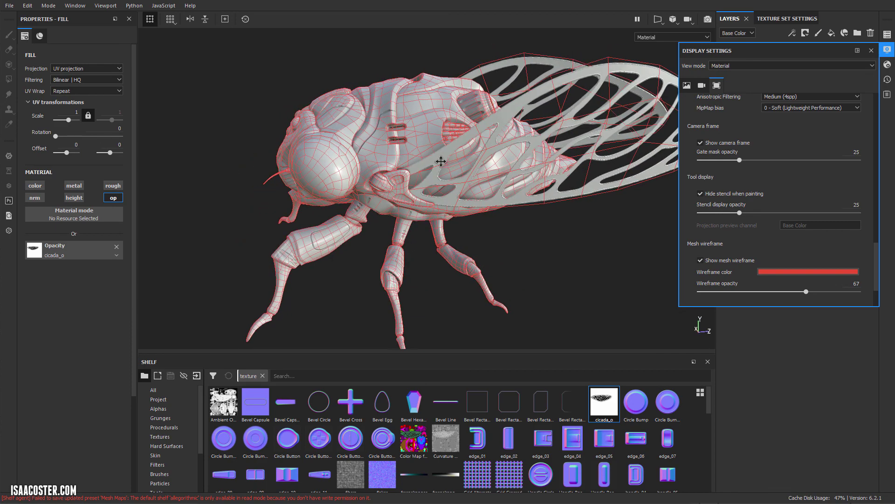
middle_click_drag(441, 161, 375, 166, "alt")
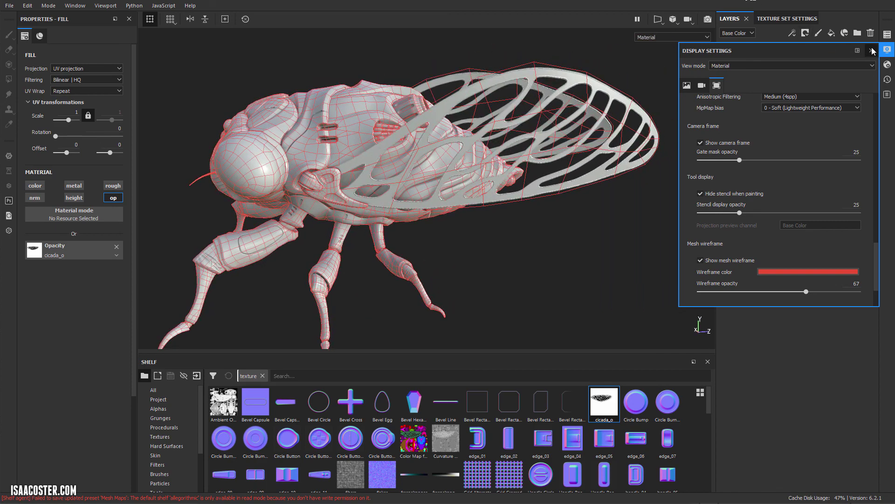
left_click(871, 50)
left_click_drag(588, 125, 571, 133, "alt")
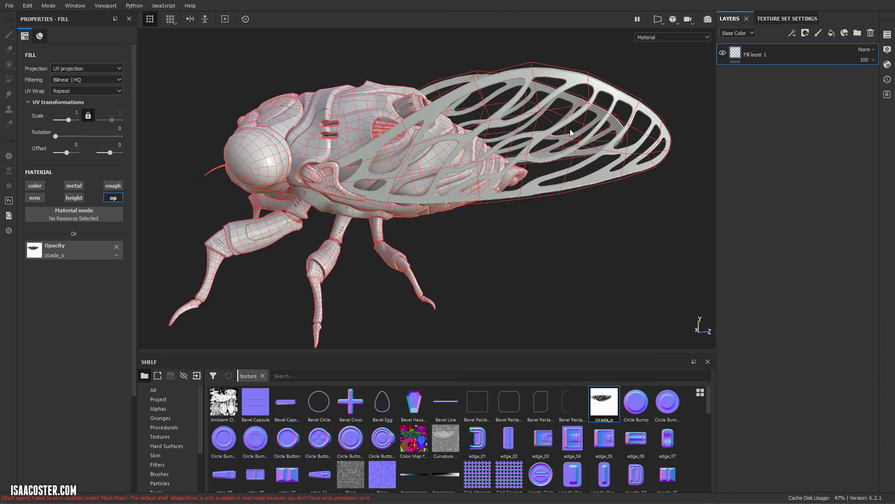
Uncheck Show mesh wireframe in Display Settings, leaving the cicada's plain shading and cut-out wings
right_click_drag(572, 133, 440, 135, "alt")
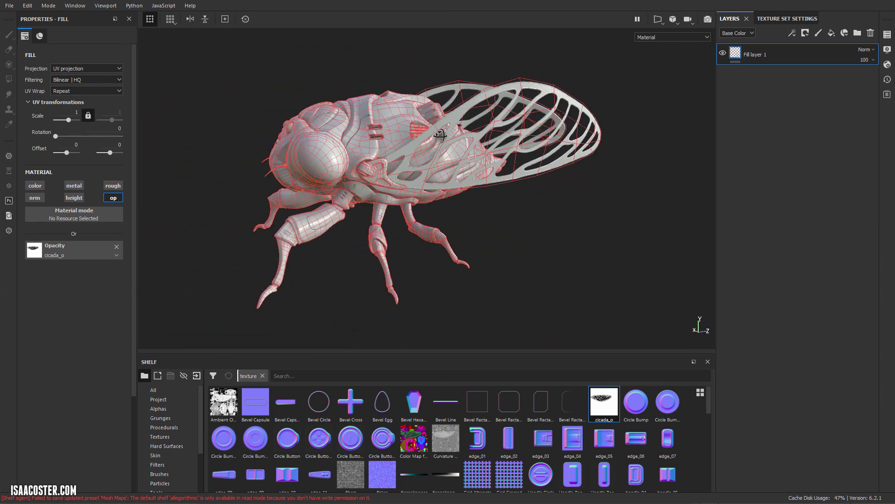
left_click_drag(440, 135, 471, 153, "alt")
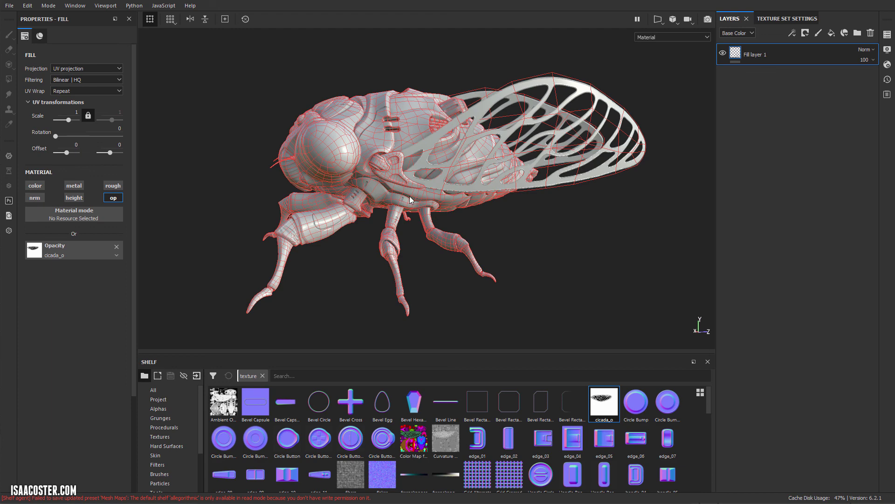
left_click(888, 50)
left_click(700, 260)
left_click_drag(520, 257, 536, 235, "alt")
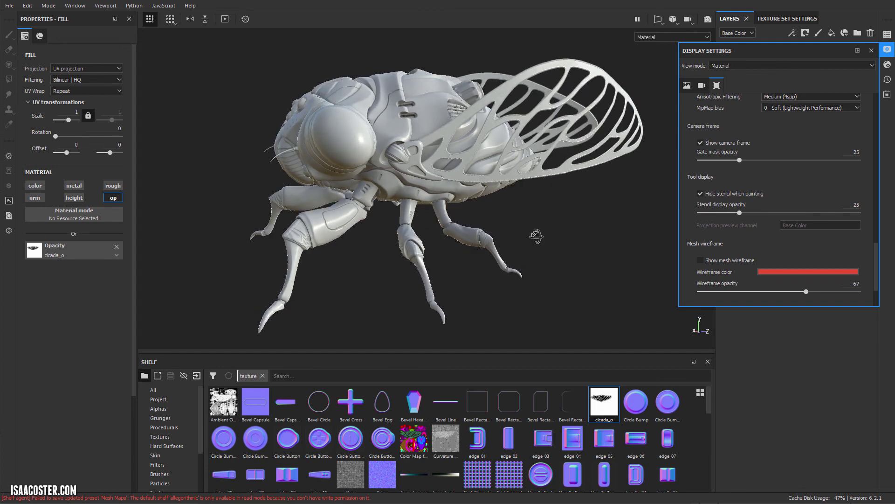
left_click(871, 51)
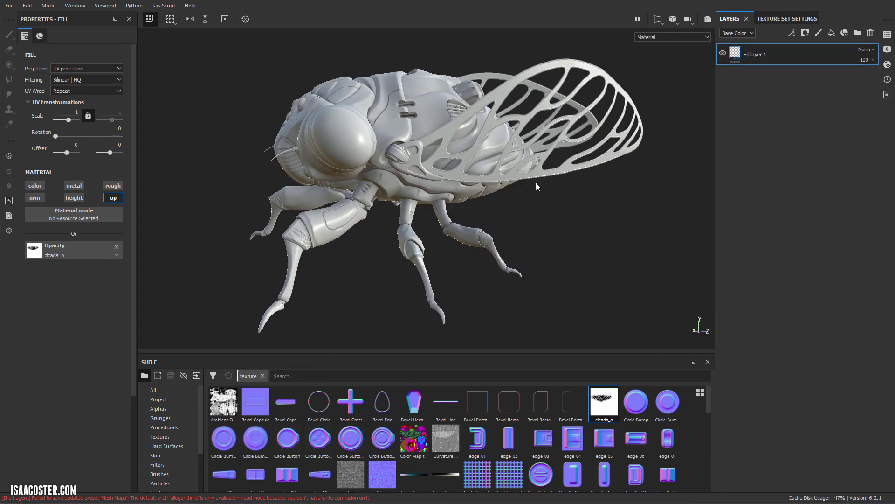